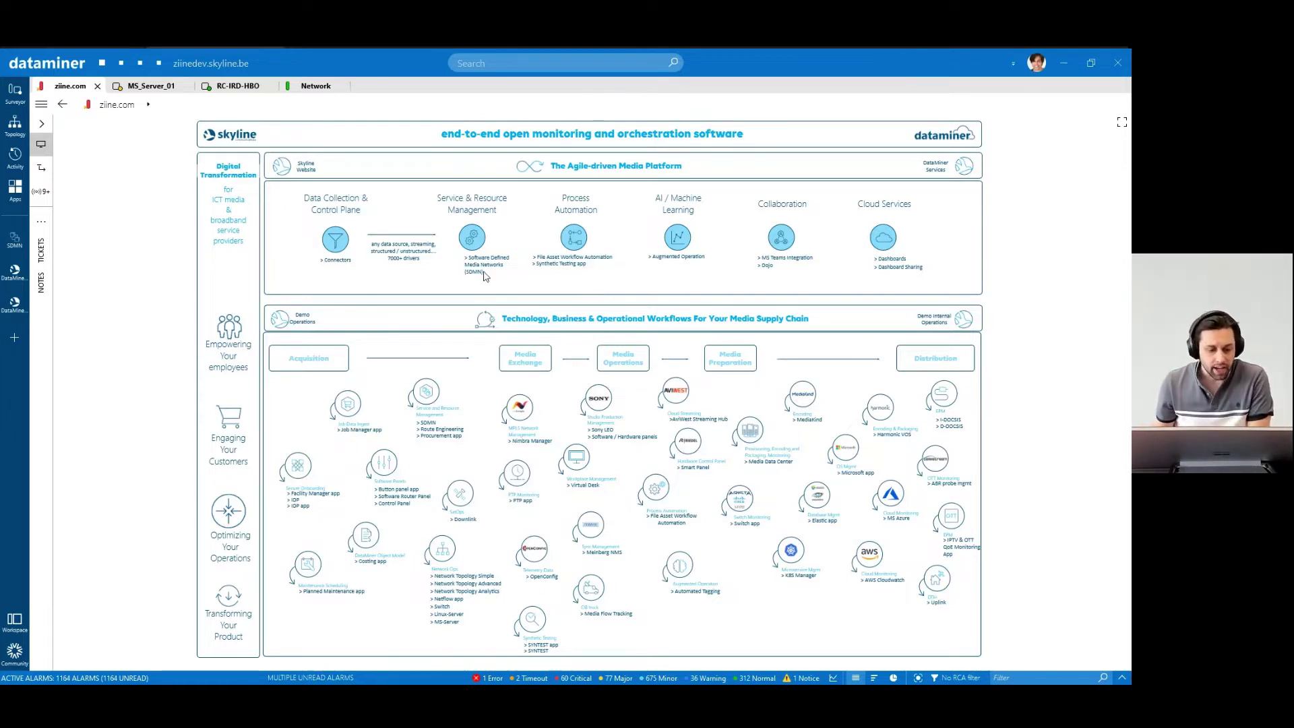
Look over the MS_Server_01, RC-IRD-HBO and Network pages, then return to ziine.com.
left_click(139, 87)
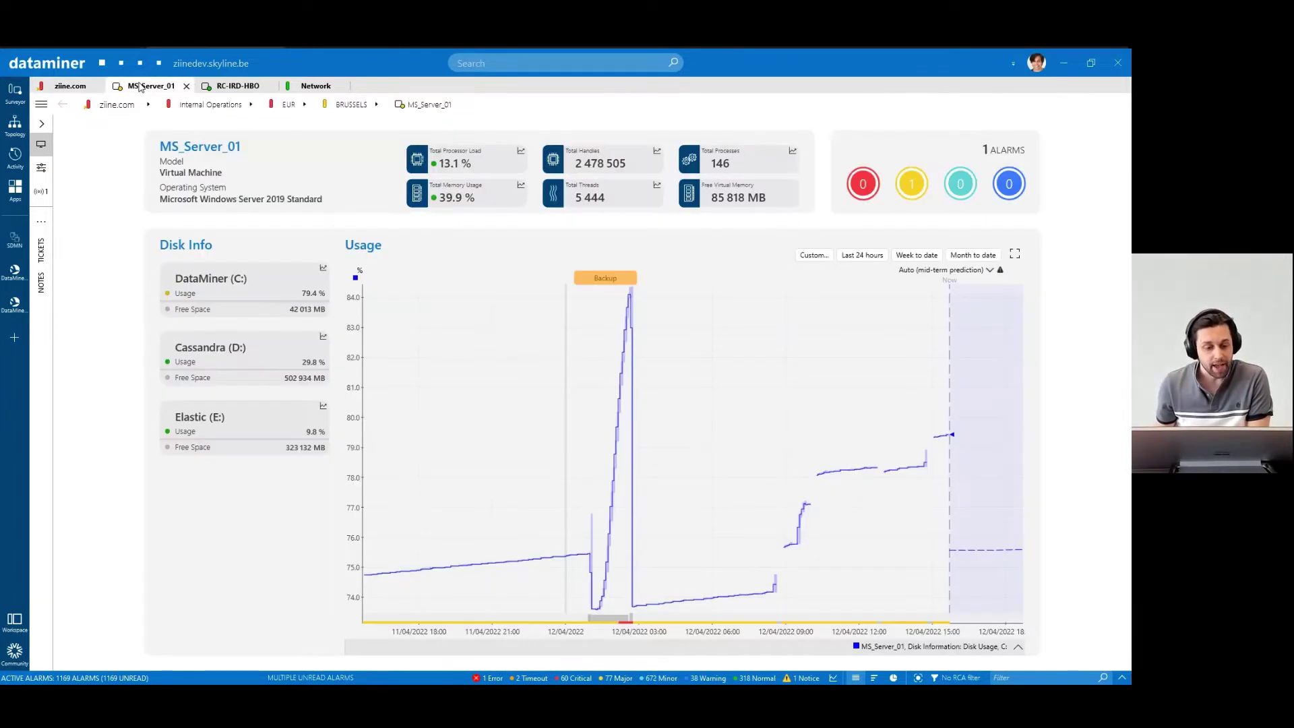
left_click(226, 88)
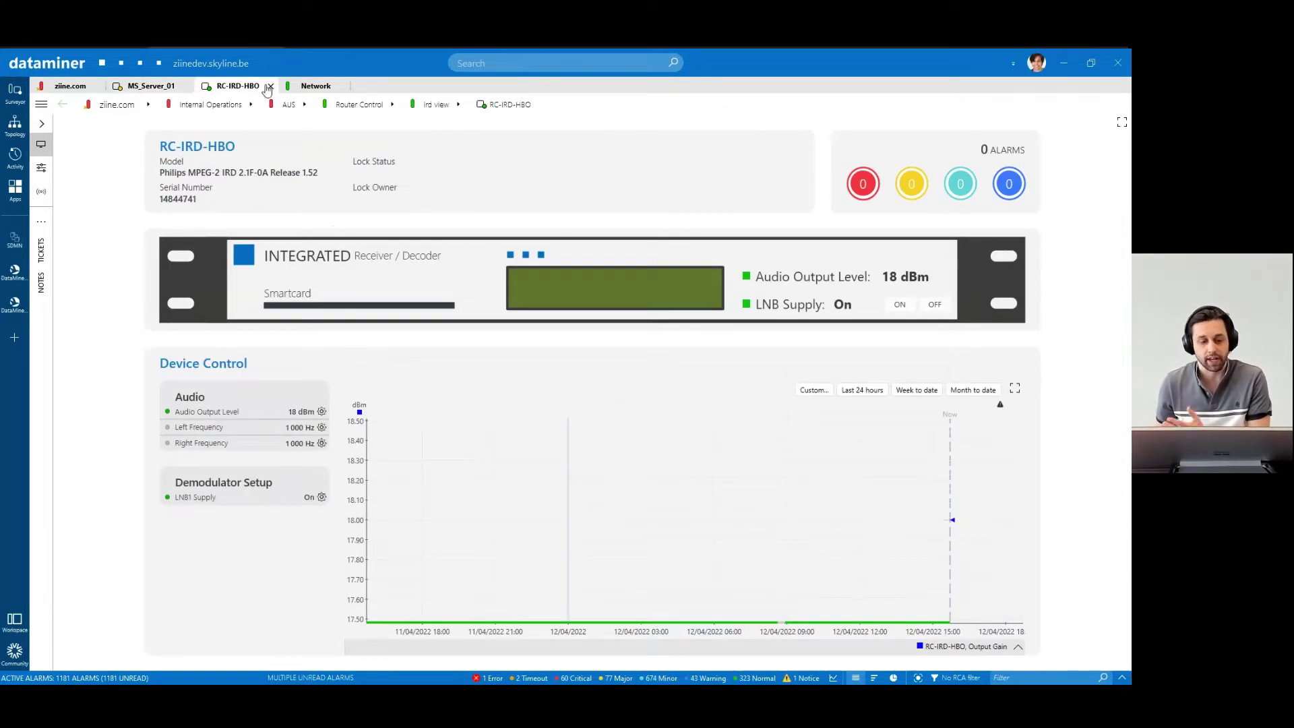
left_click(309, 86)
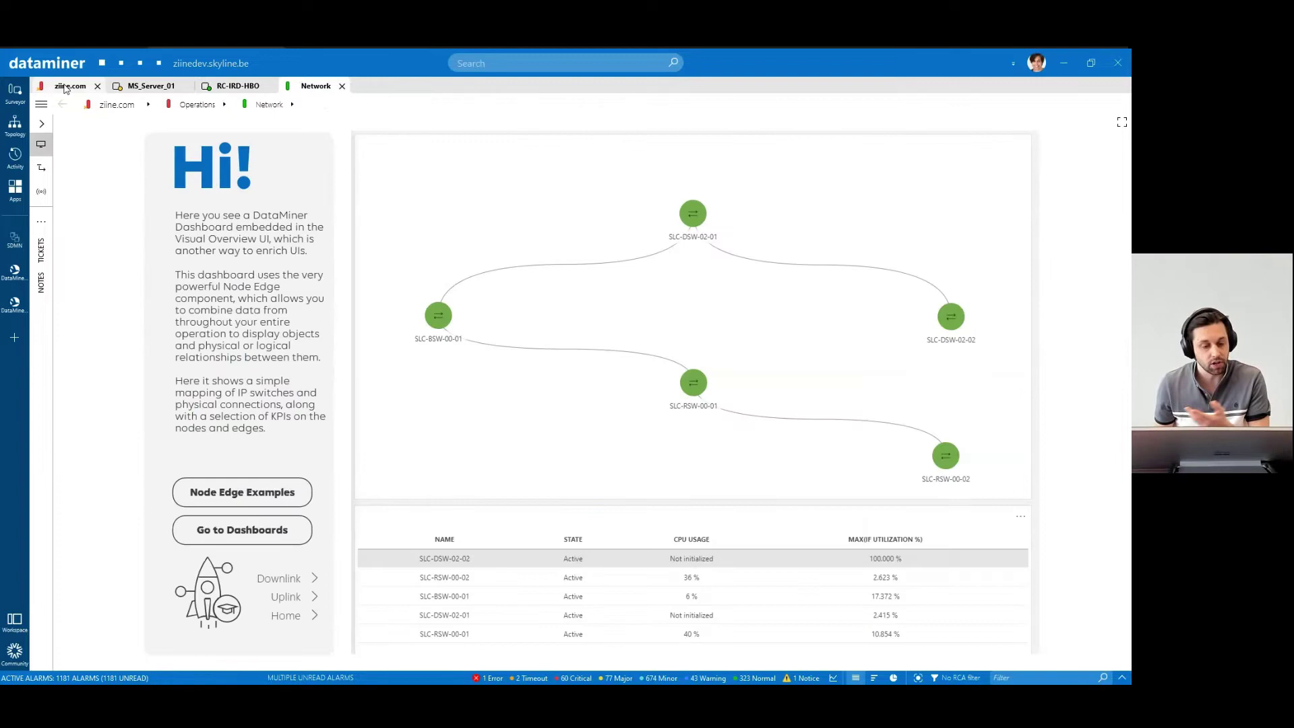
left_click(69, 87)
left_click(41, 168)
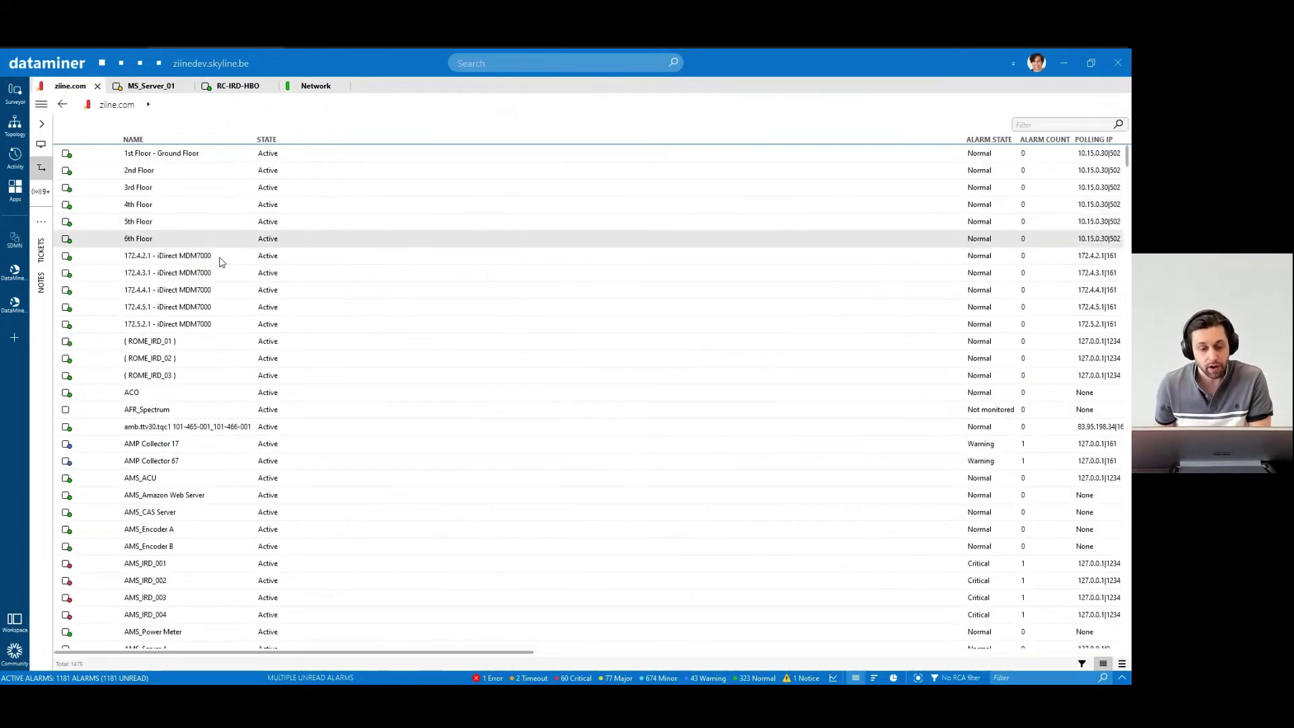
scroll(202, 357, "down", 10)
scroll(159, 203, "up", 10)
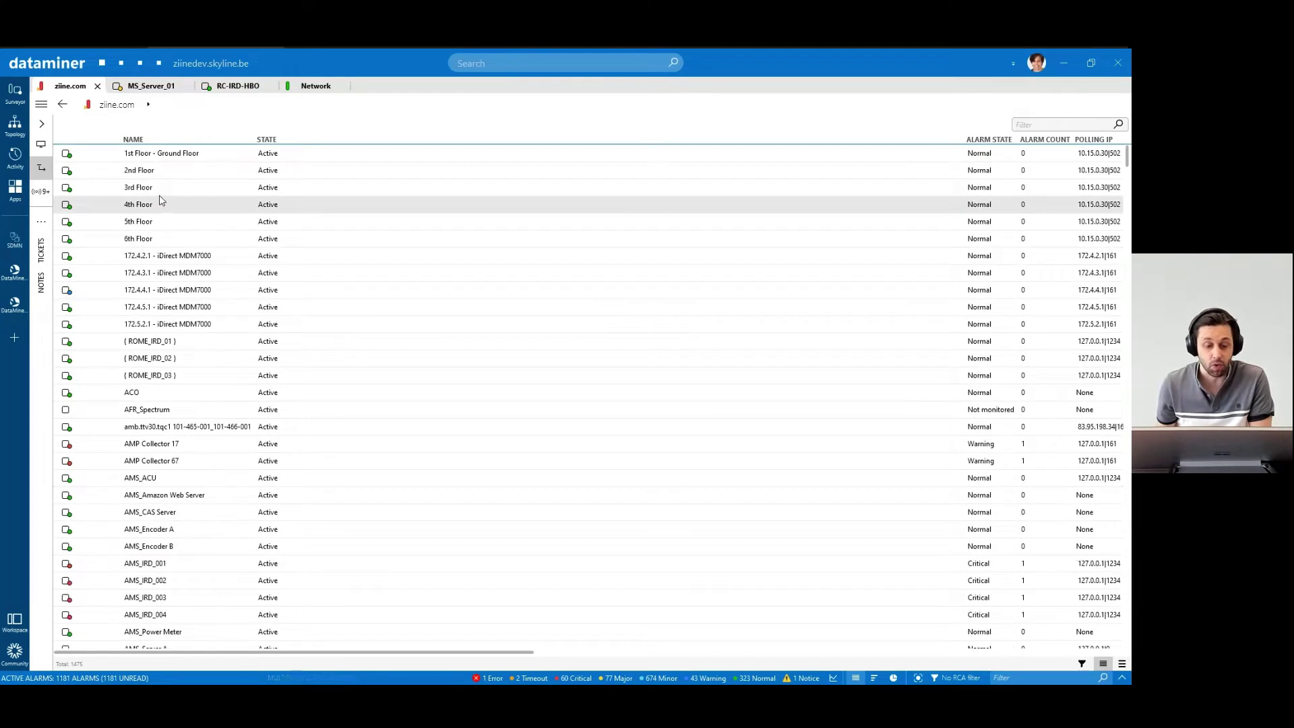
left_click(15, 93)
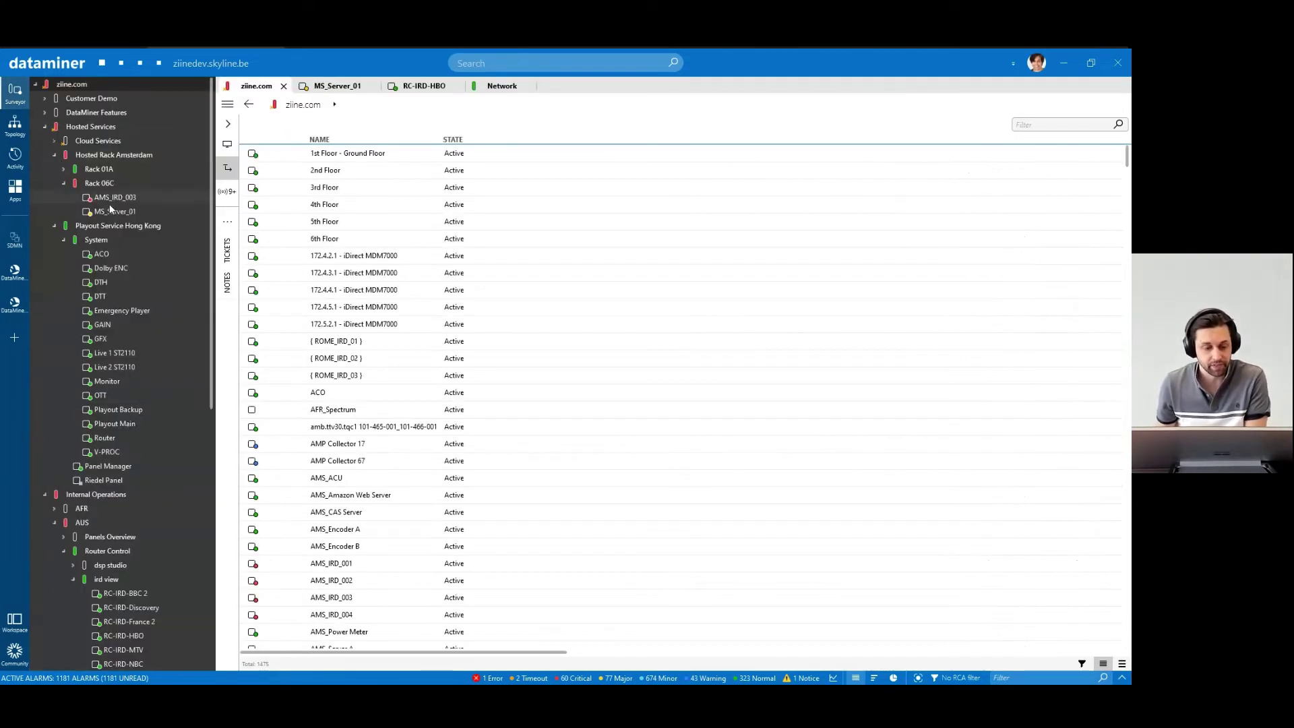
right_click(111, 211)
mouse_move(151, 282)
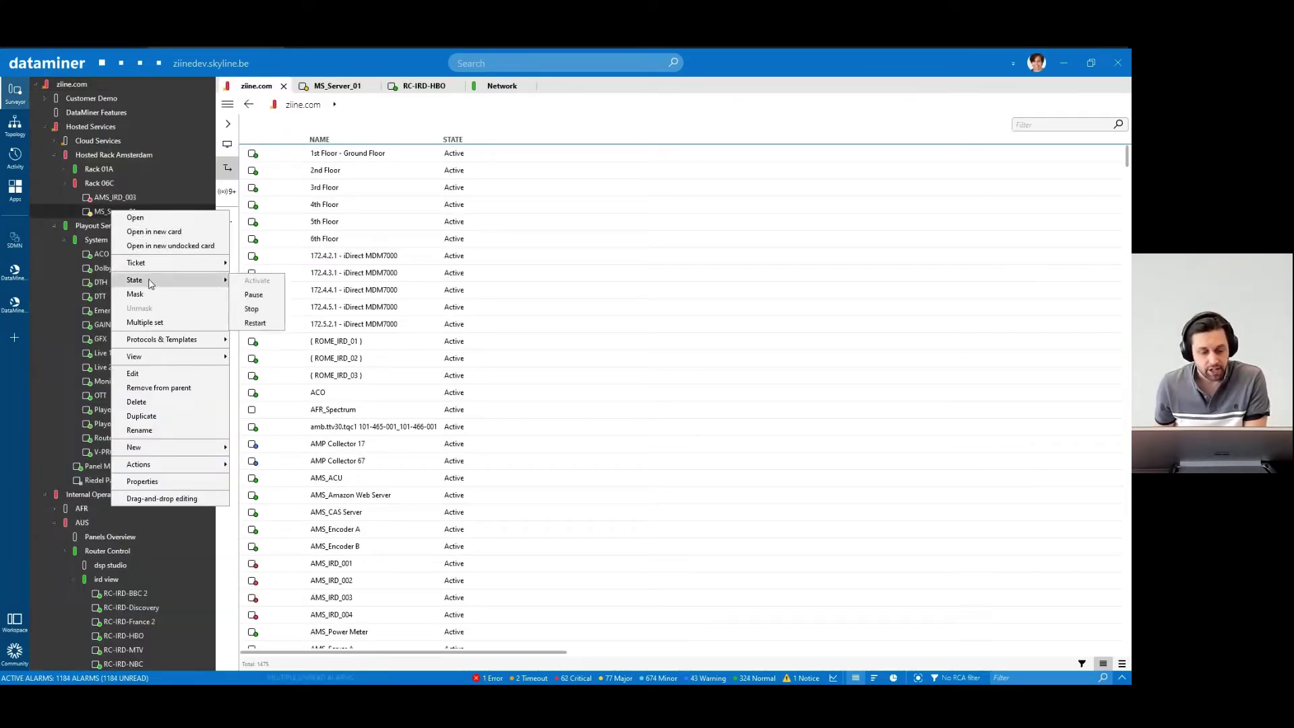
left_click(27, 108)
right_click(134, 154)
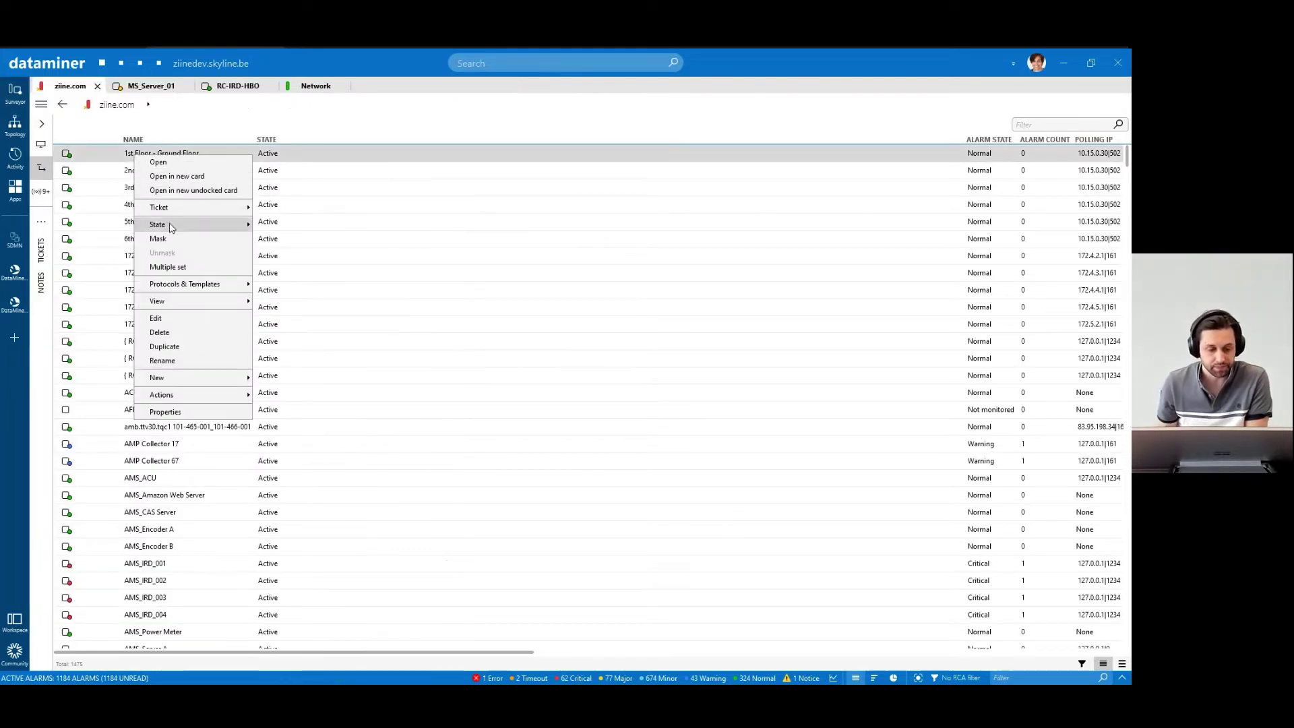
mouse_move(171, 228)
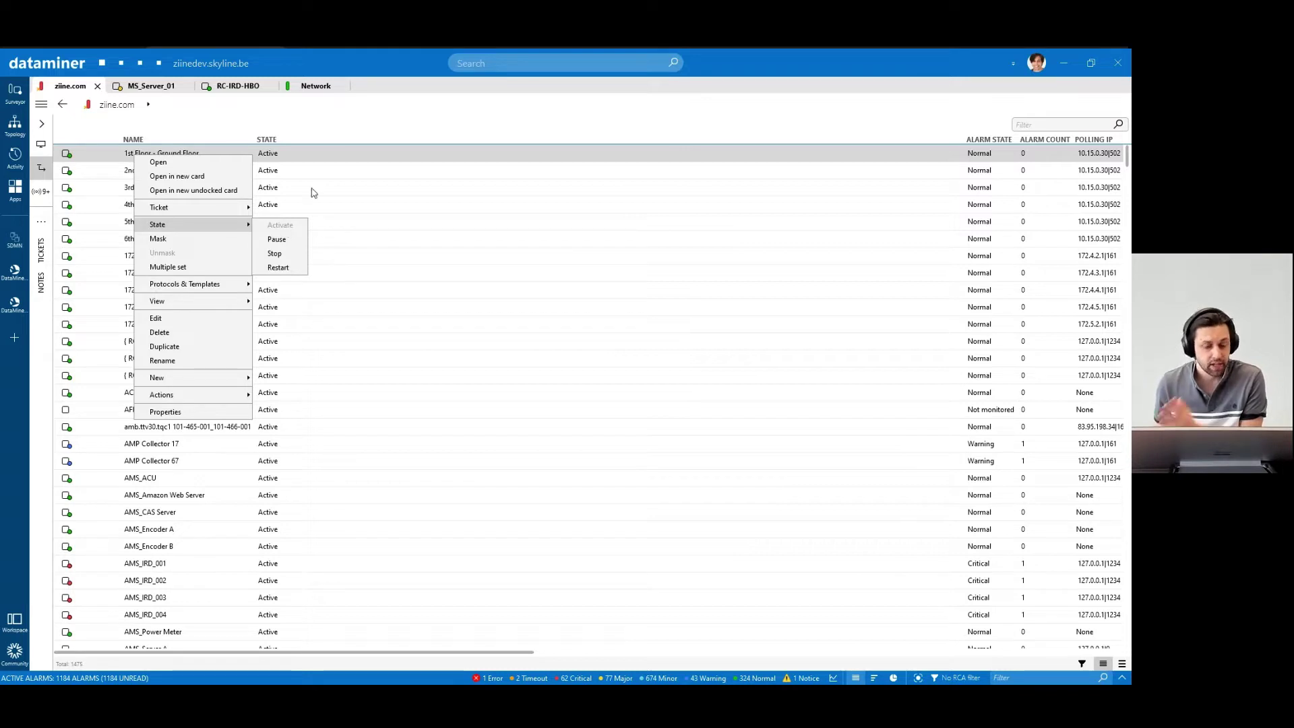
left_click(198, 121)
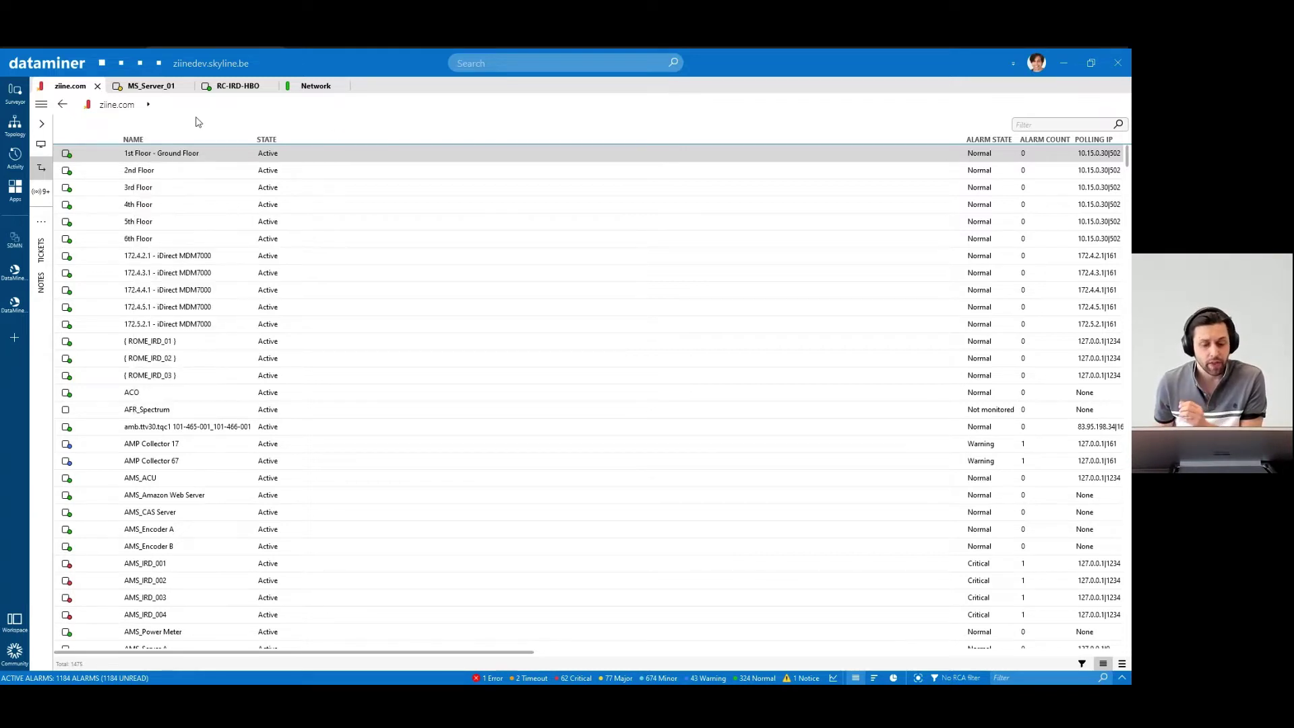
left_click(9, 101)
scroll(88, 194, "down", 10)
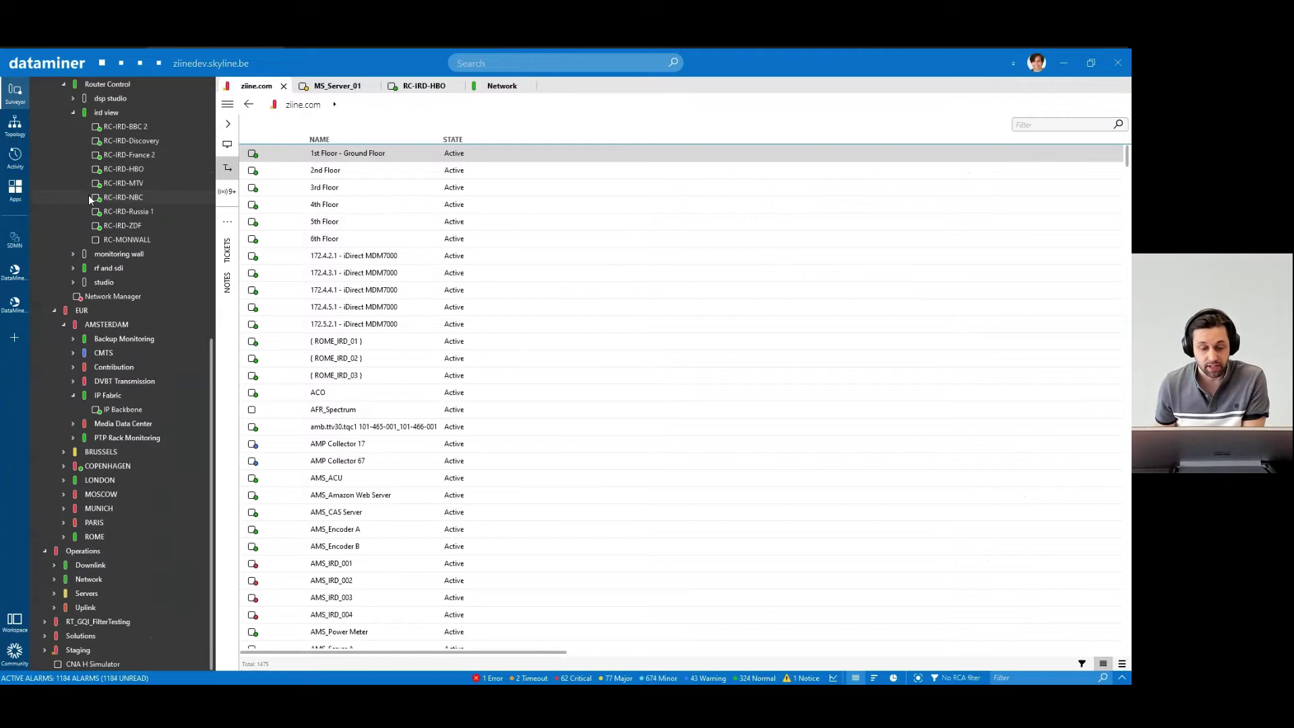
scroll(116, 277, "up", 9)
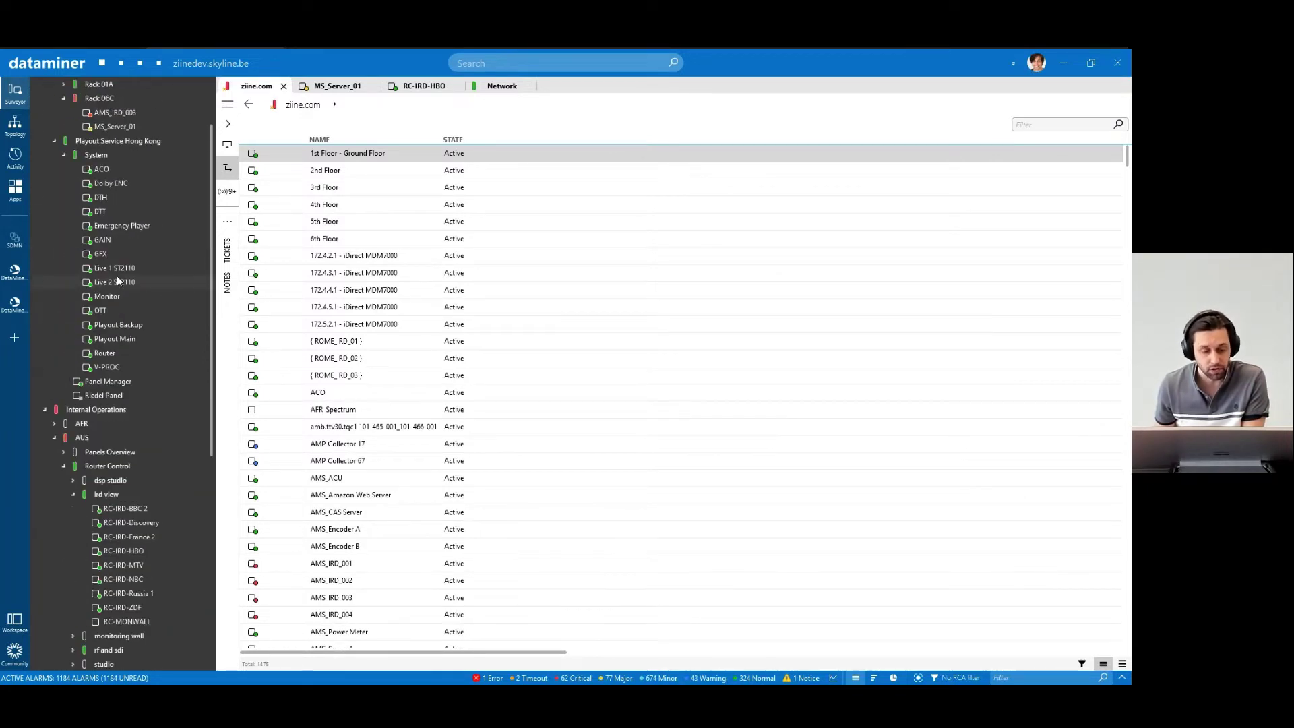
left_click(16, 99)
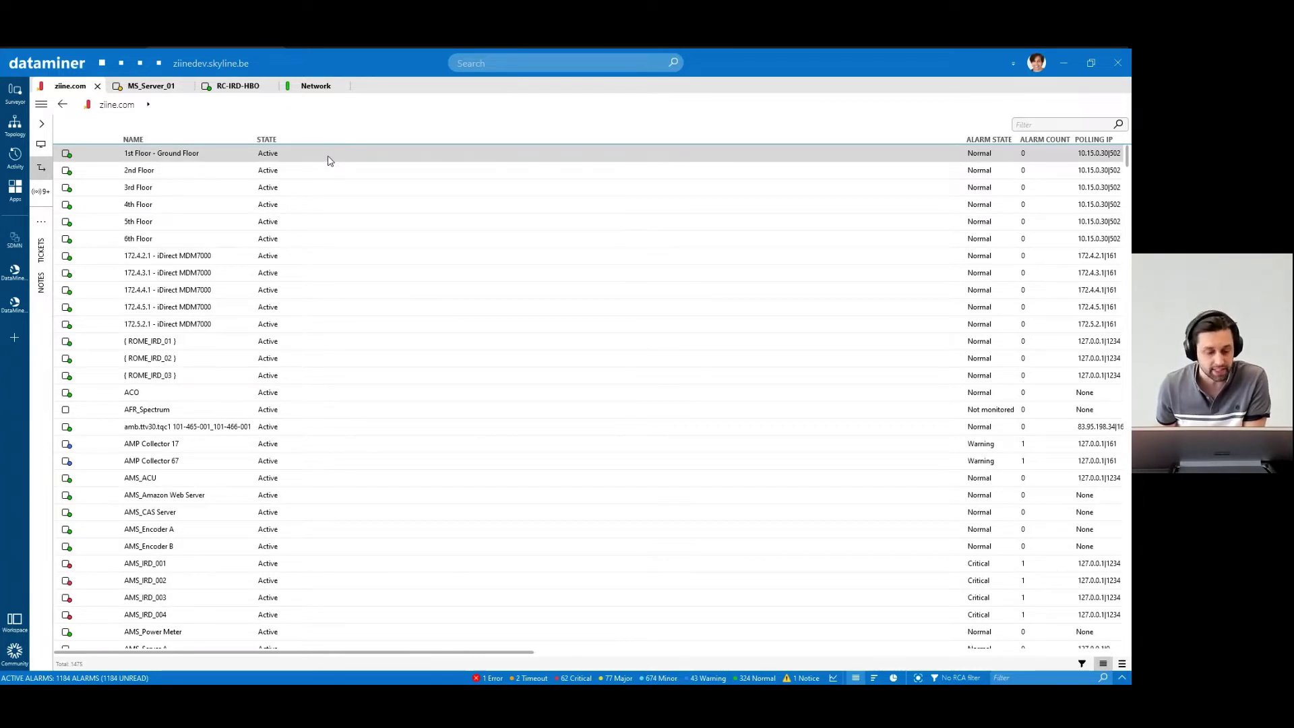
Glance at the element-states diagram, then filter the element list on 'paused'.
key("alt+Tab")
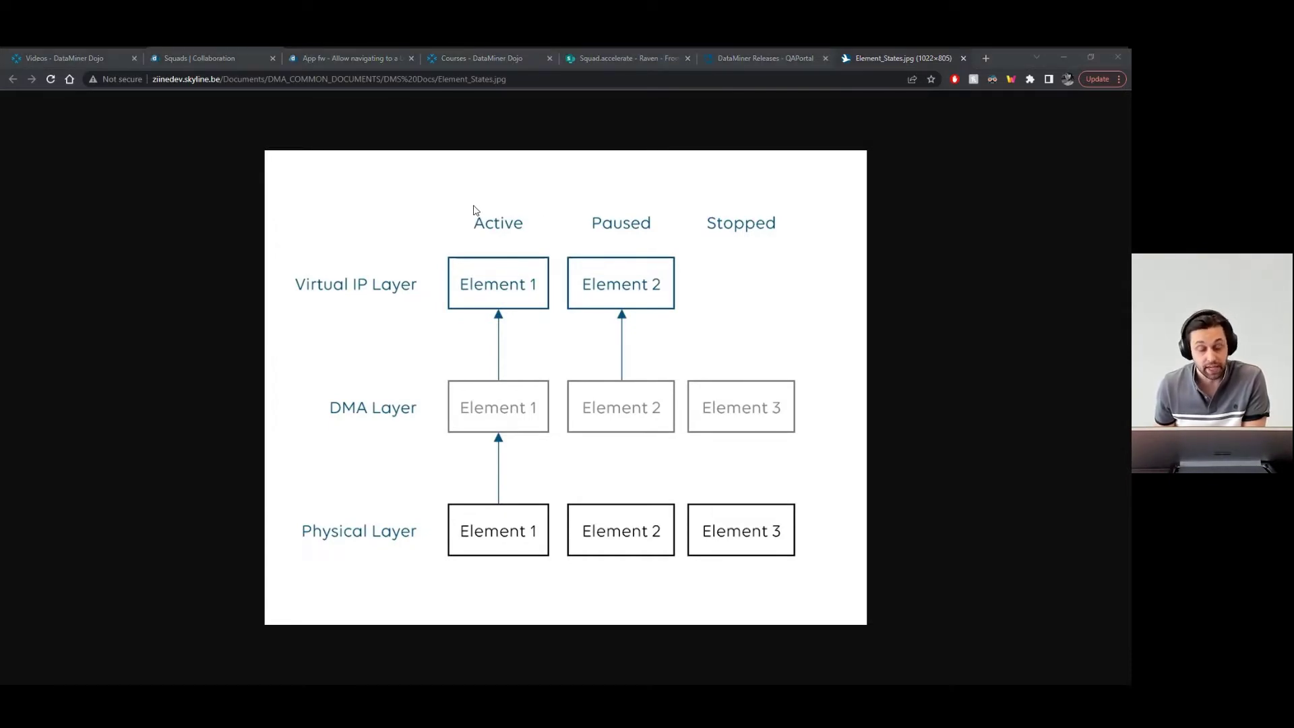
key("alt+Tab")
left_click(1037, 125)
type("pa")
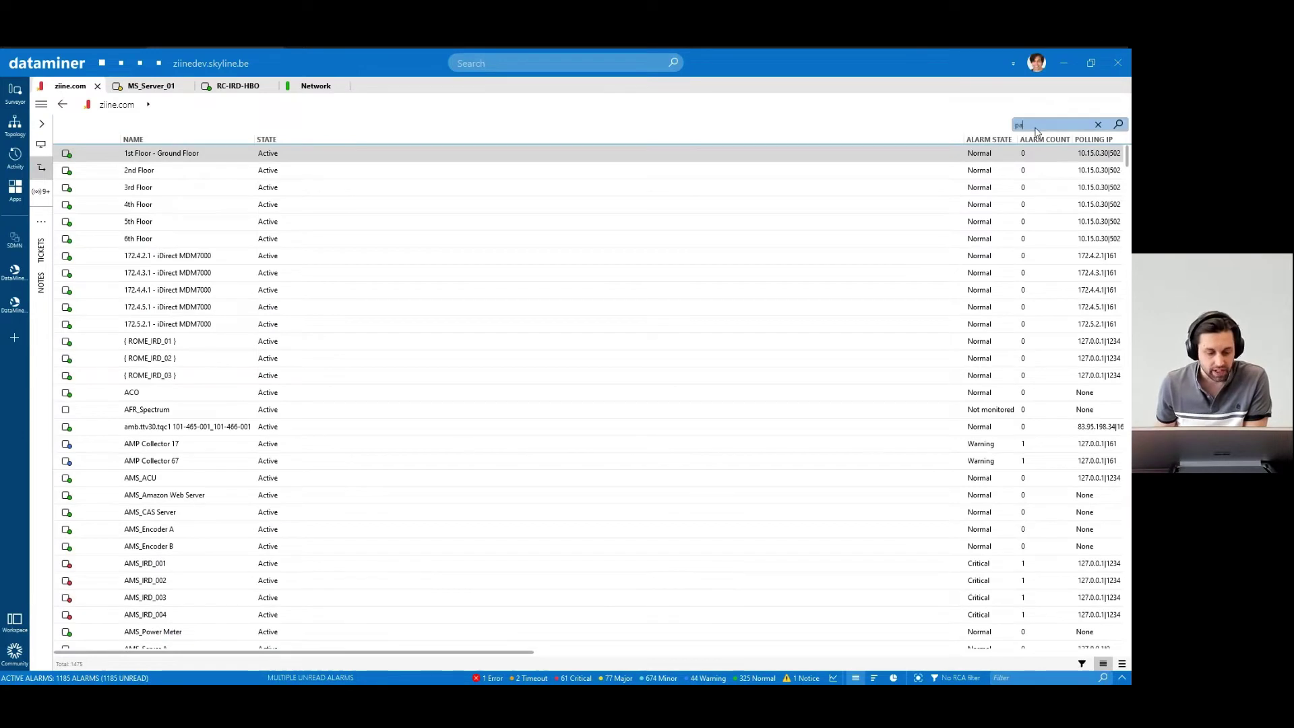
type("used")
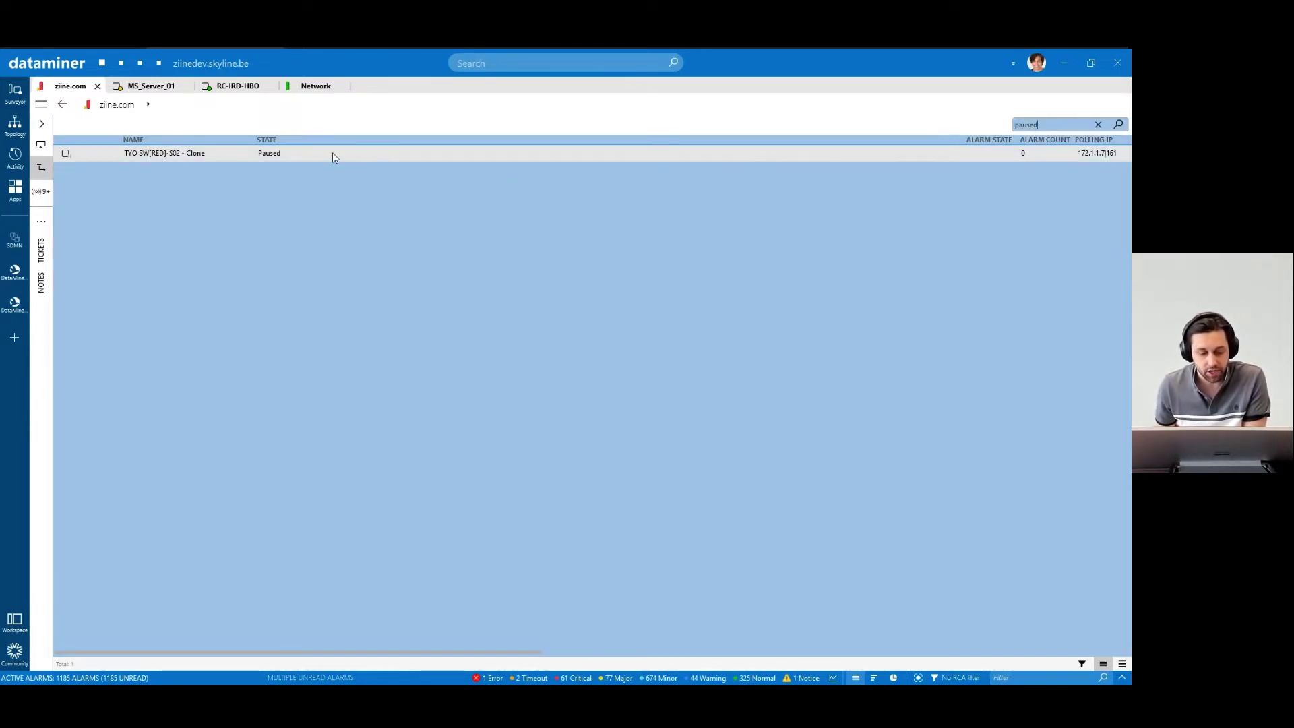
Inspect the State options for the paused element, then close the menu unchanged.
right_click(310, 159)
mouse_move(377, 227)
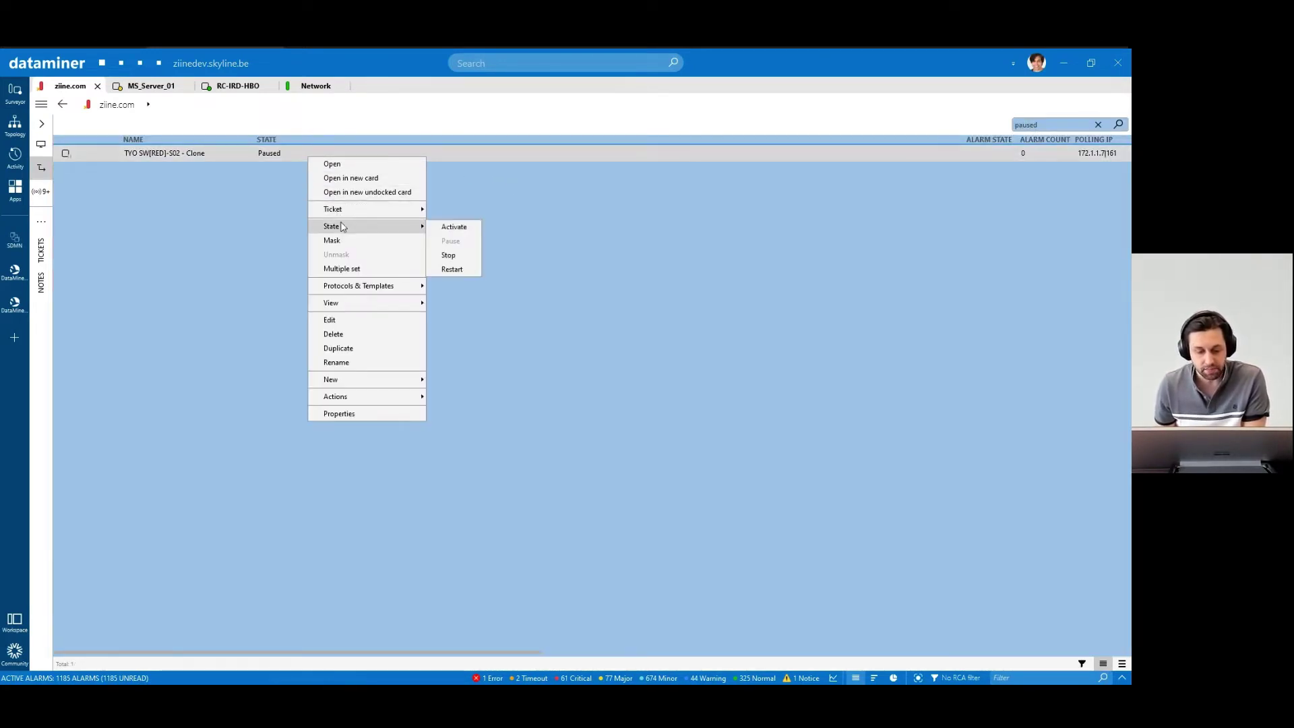
left_click(459, 241)
key("alt+Tab")
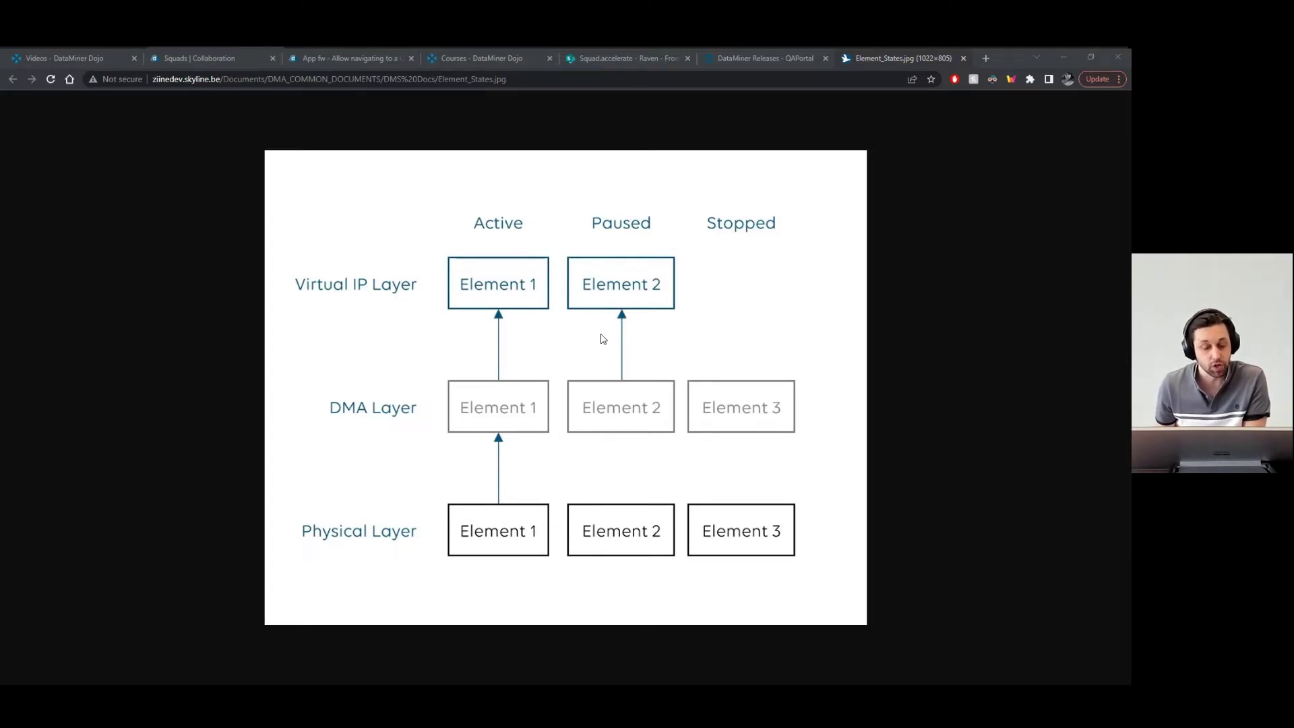
Review the paused element's State options again and dismiss them unchanged.
key("alt+Tab")
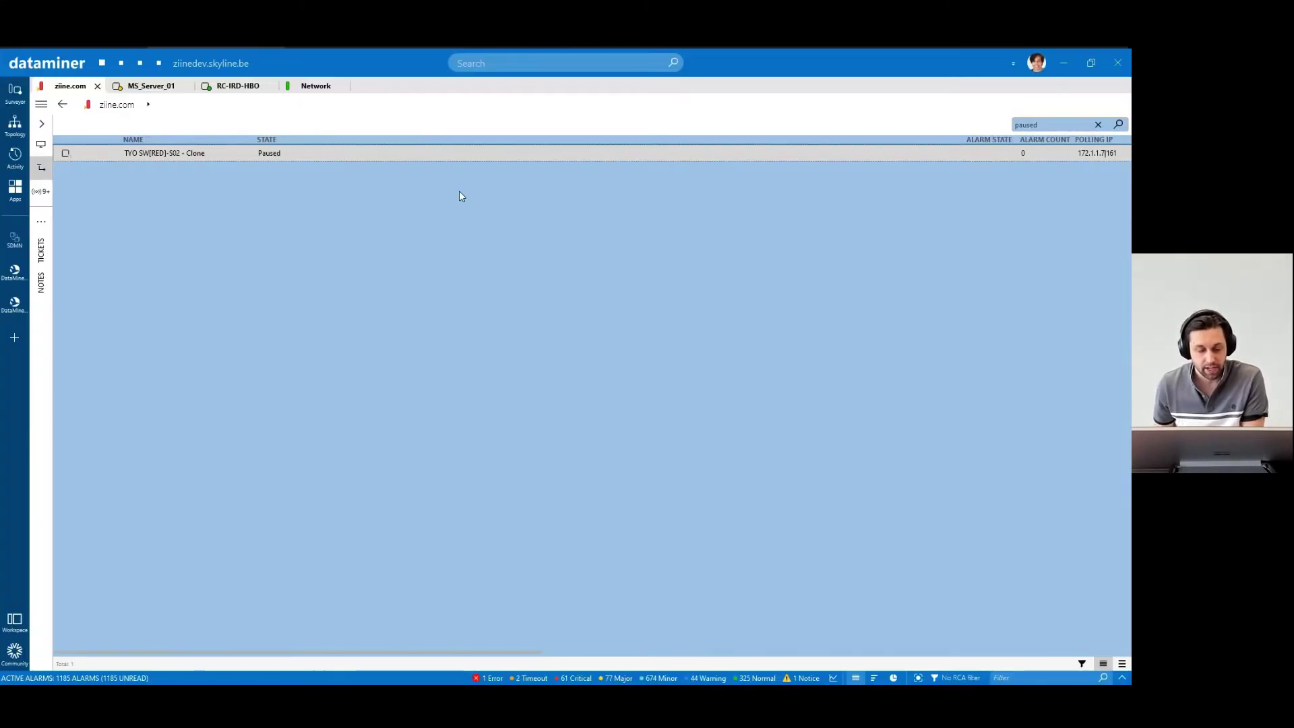
right_click(864, 153)
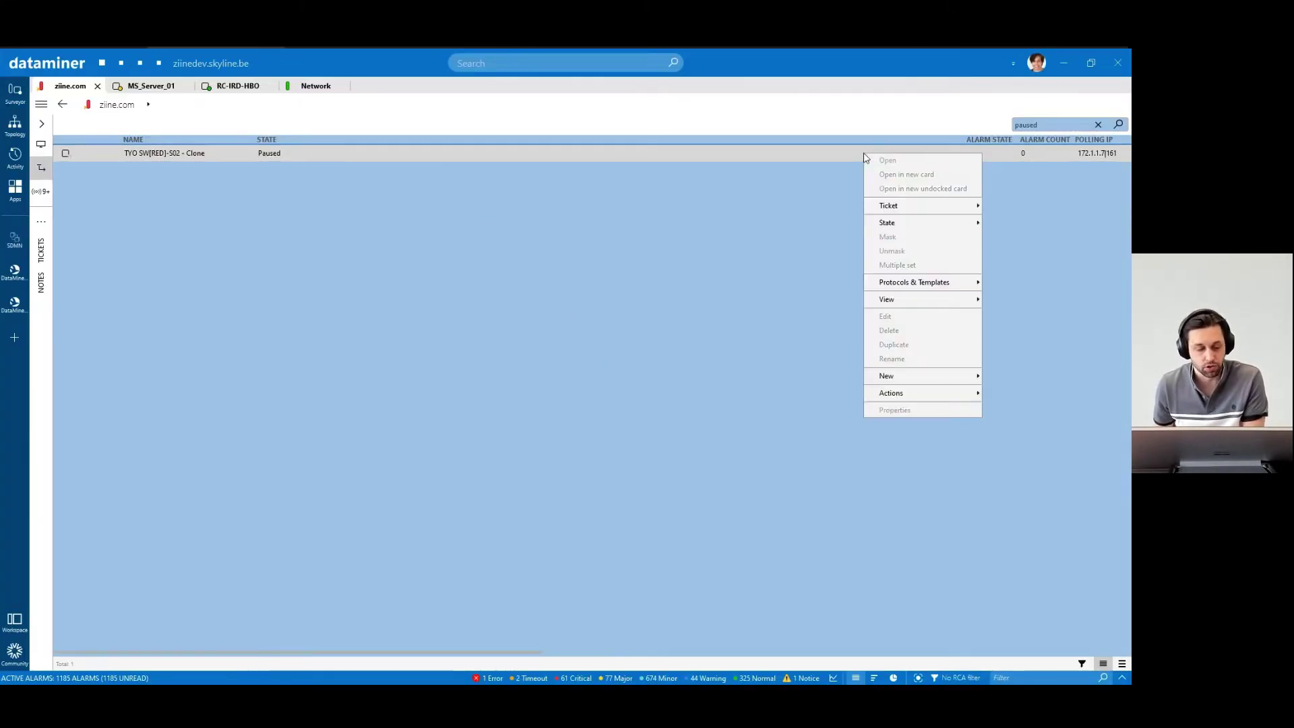
mouse_move(891, 225)
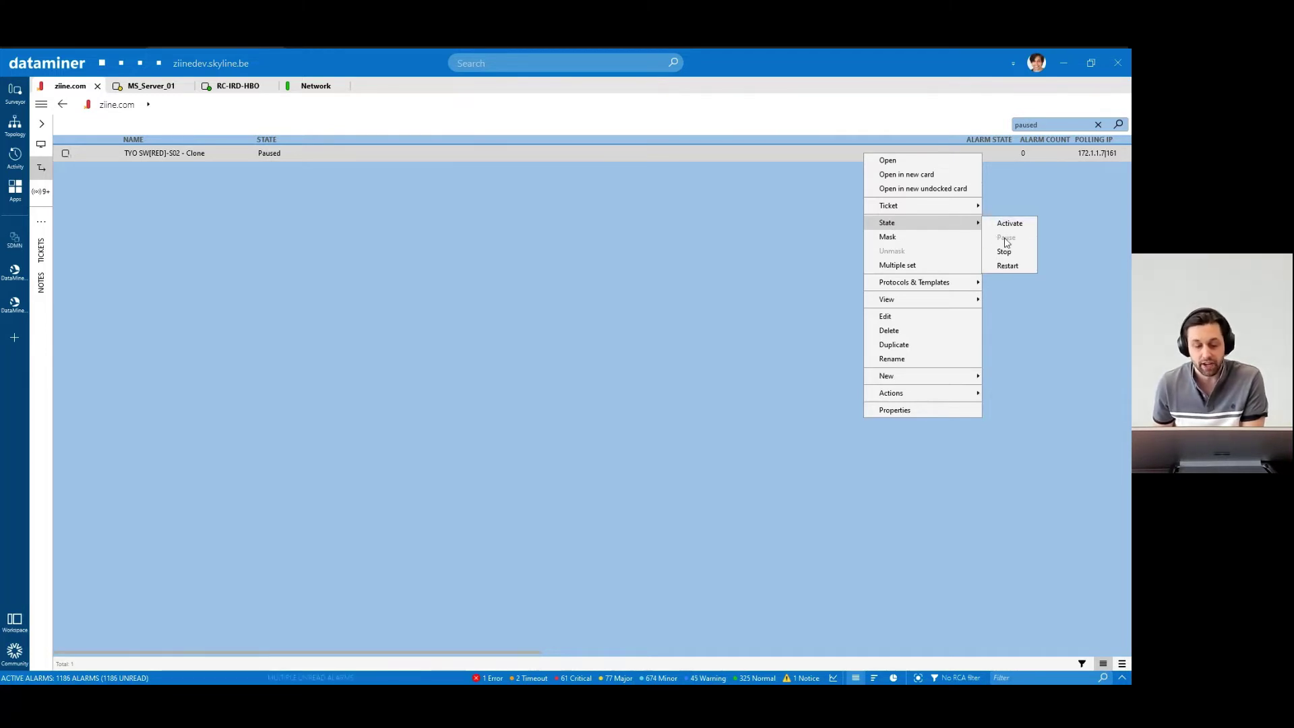
left_click(1039, 157)
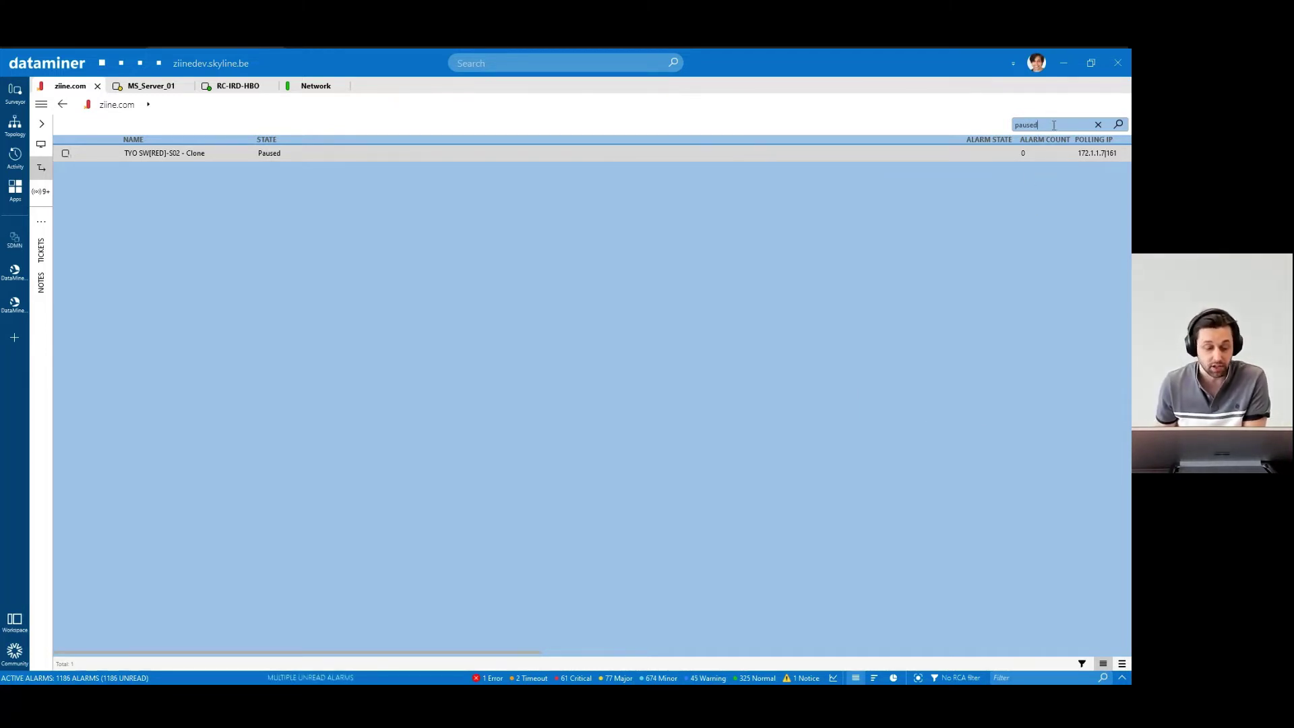
Filter the list on 'stopped' and check Riedel Panel's State options, where Stop is greyed out.
left_click_drag(1054, 125, 1009, 128)
type("stopped")
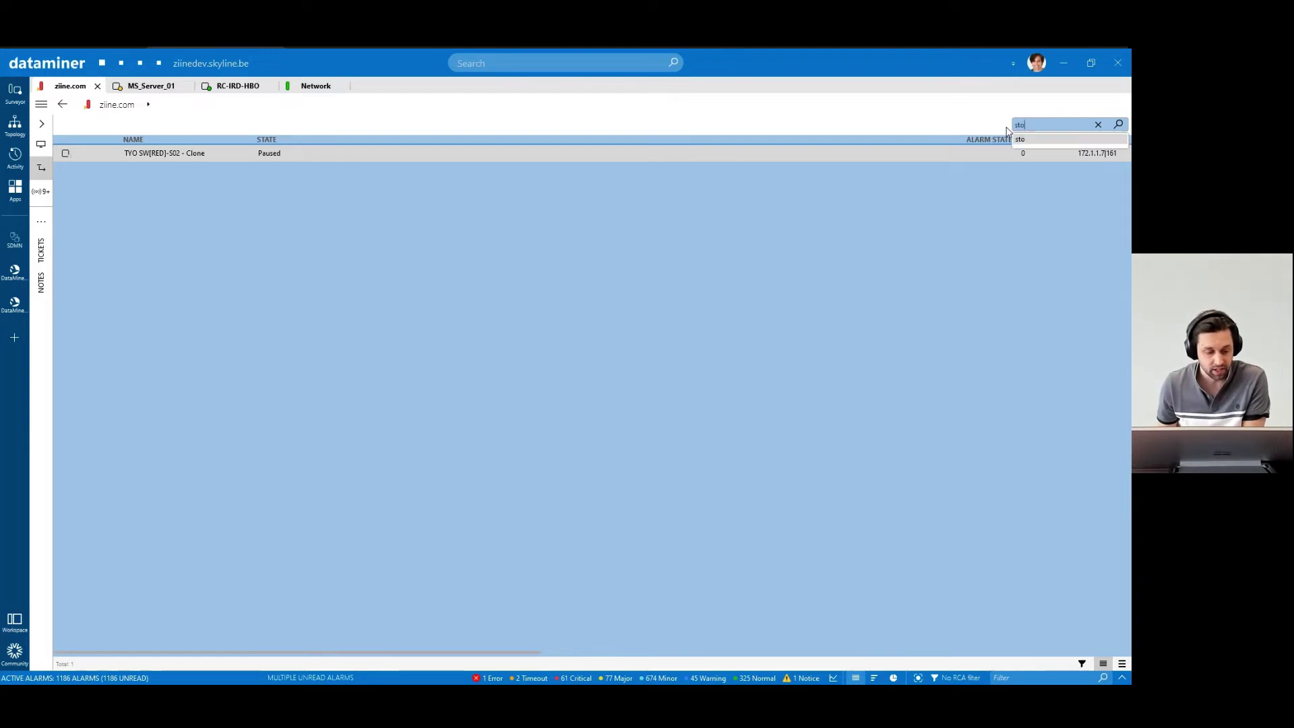
right_click(302, 154)
mouse_move(402, 226)
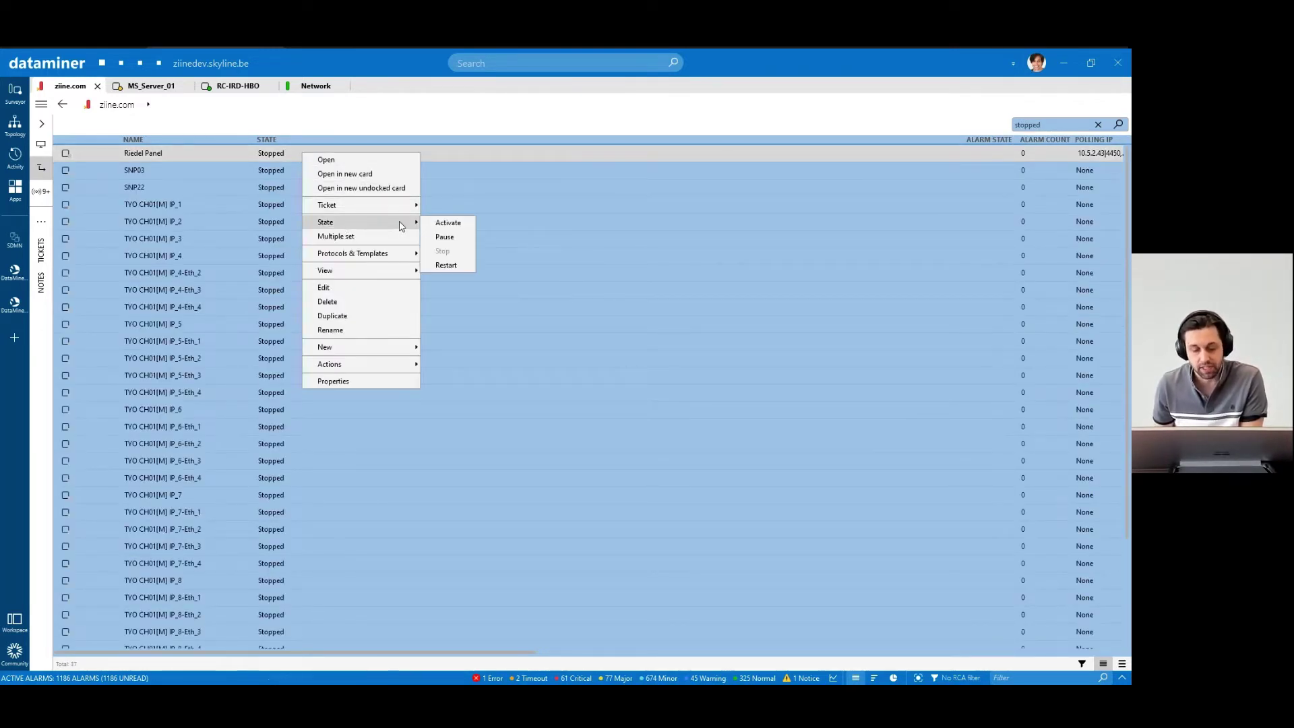
left_click(436, 254)
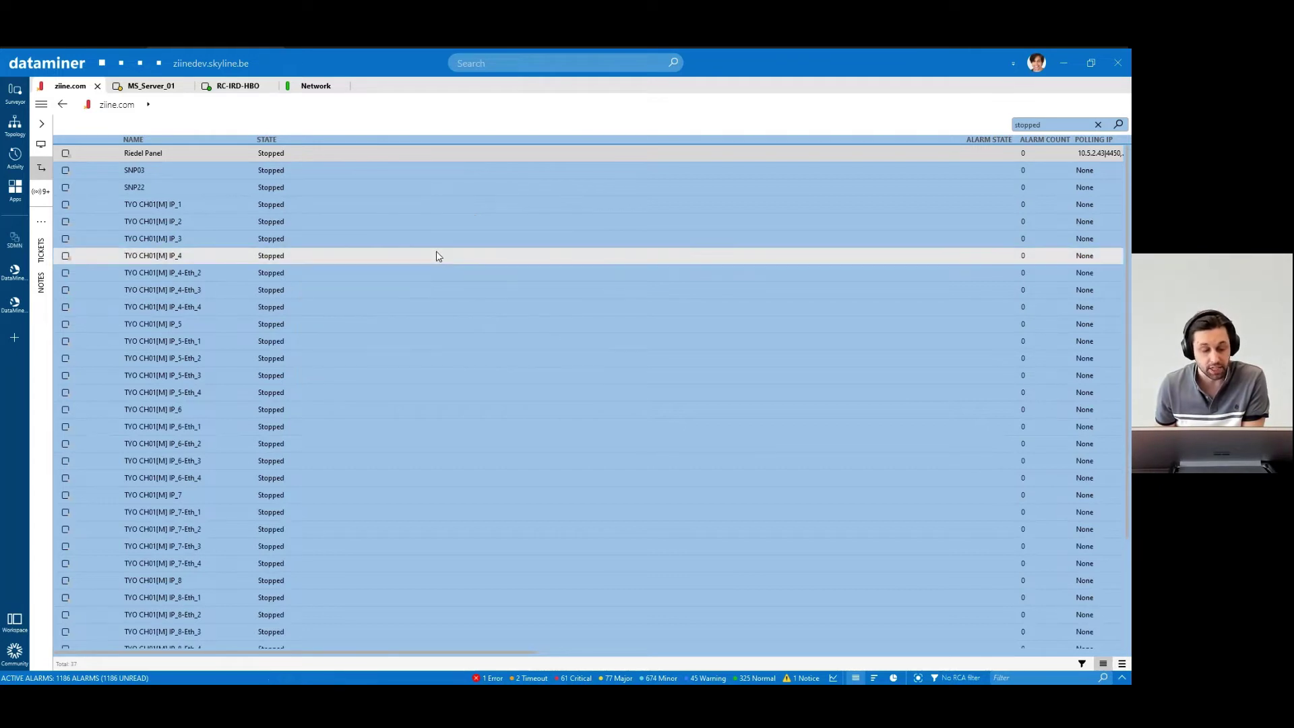
key("alt+Tab")
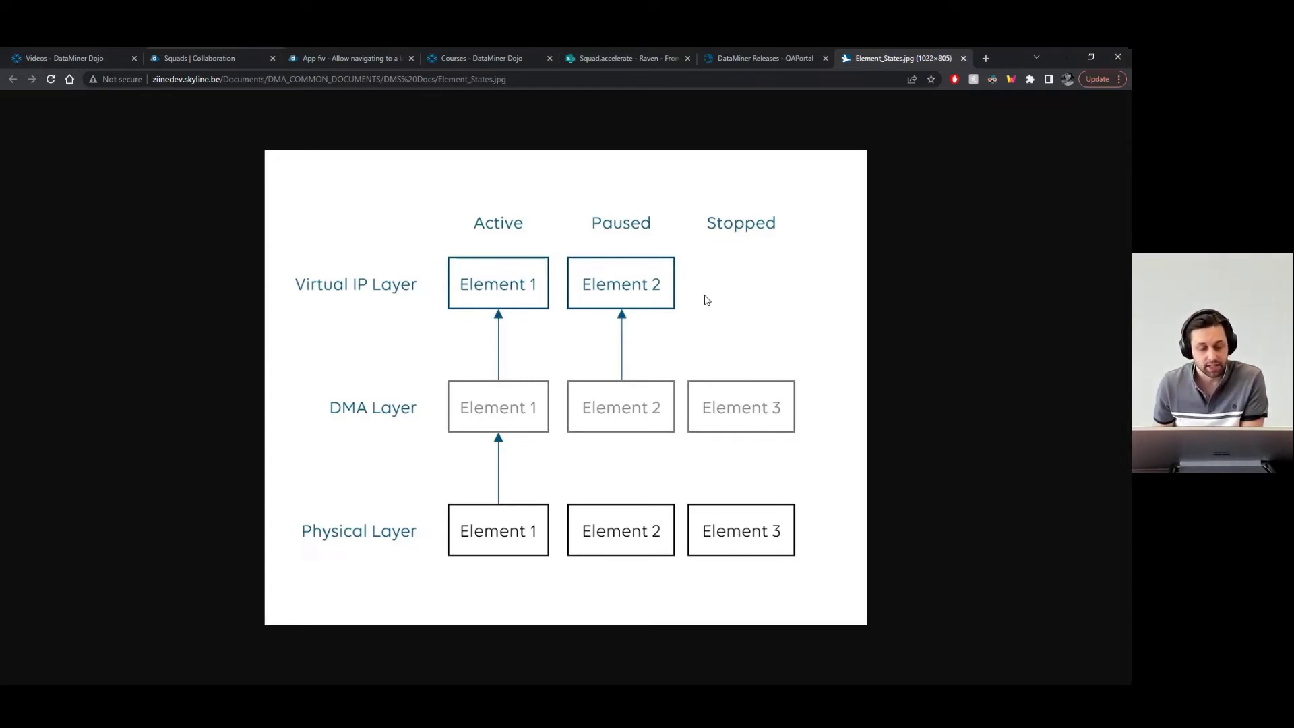
key("alt+Tab")
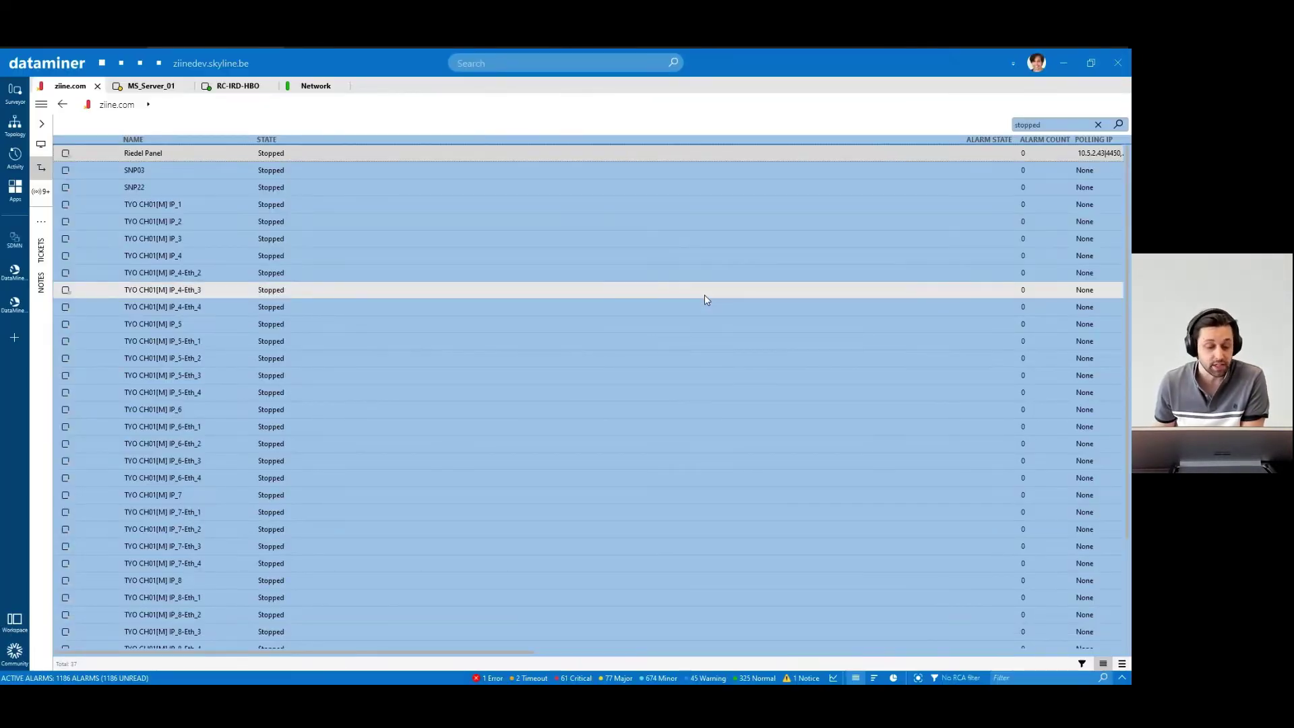
Clear the 'stopped' filter to show all 1475 elements, briefly toggling the Surveyor tree.
left_click(1098, 125)
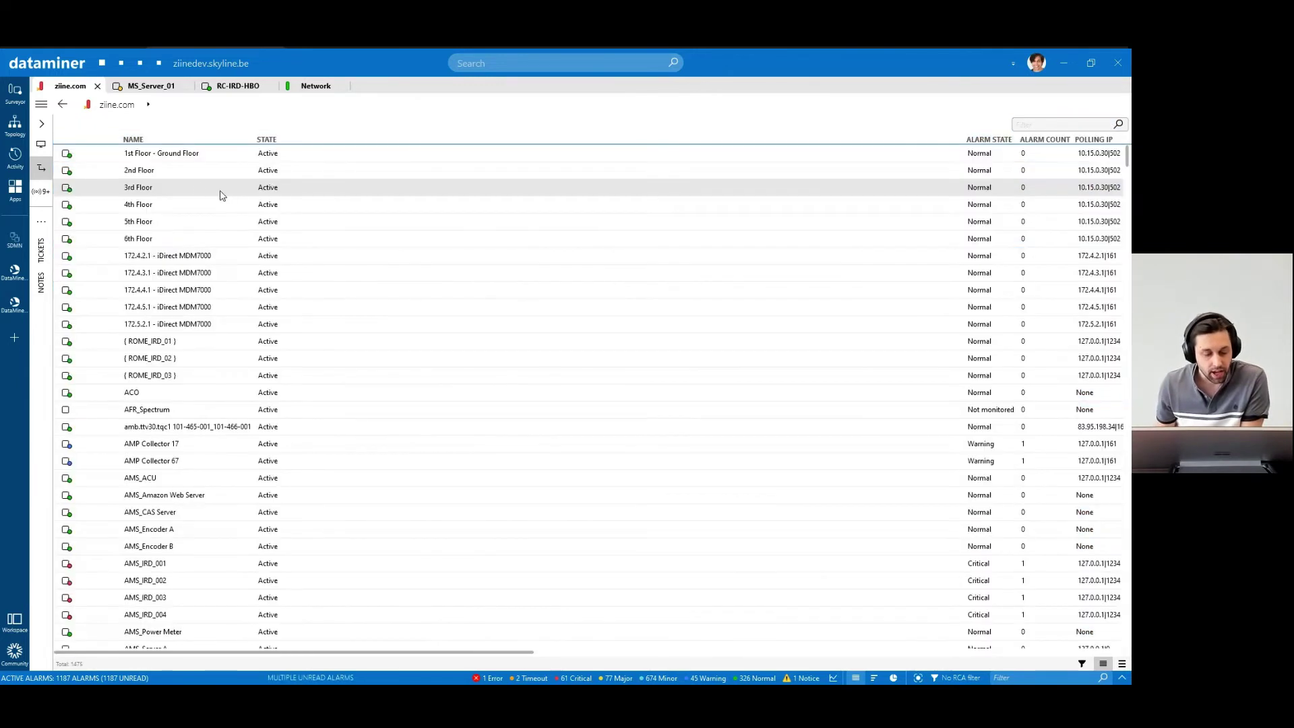
left_click(15, 94)
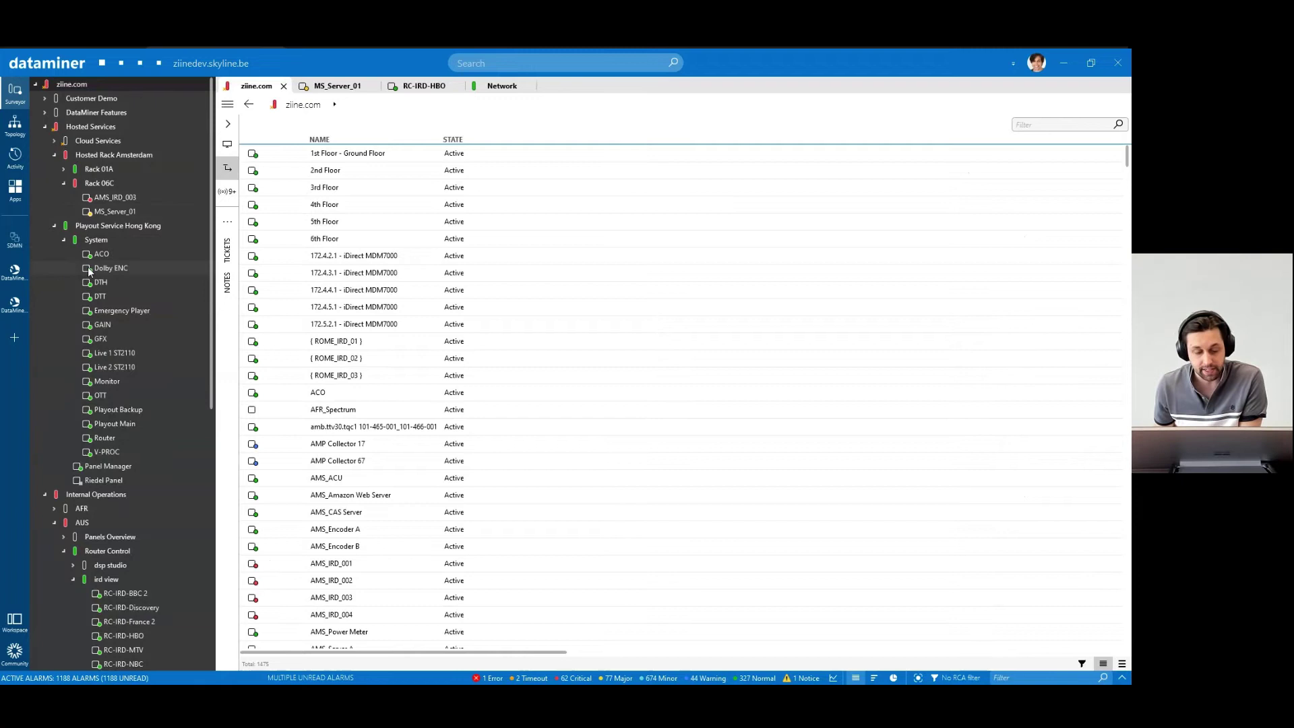
left_click(15, 95)
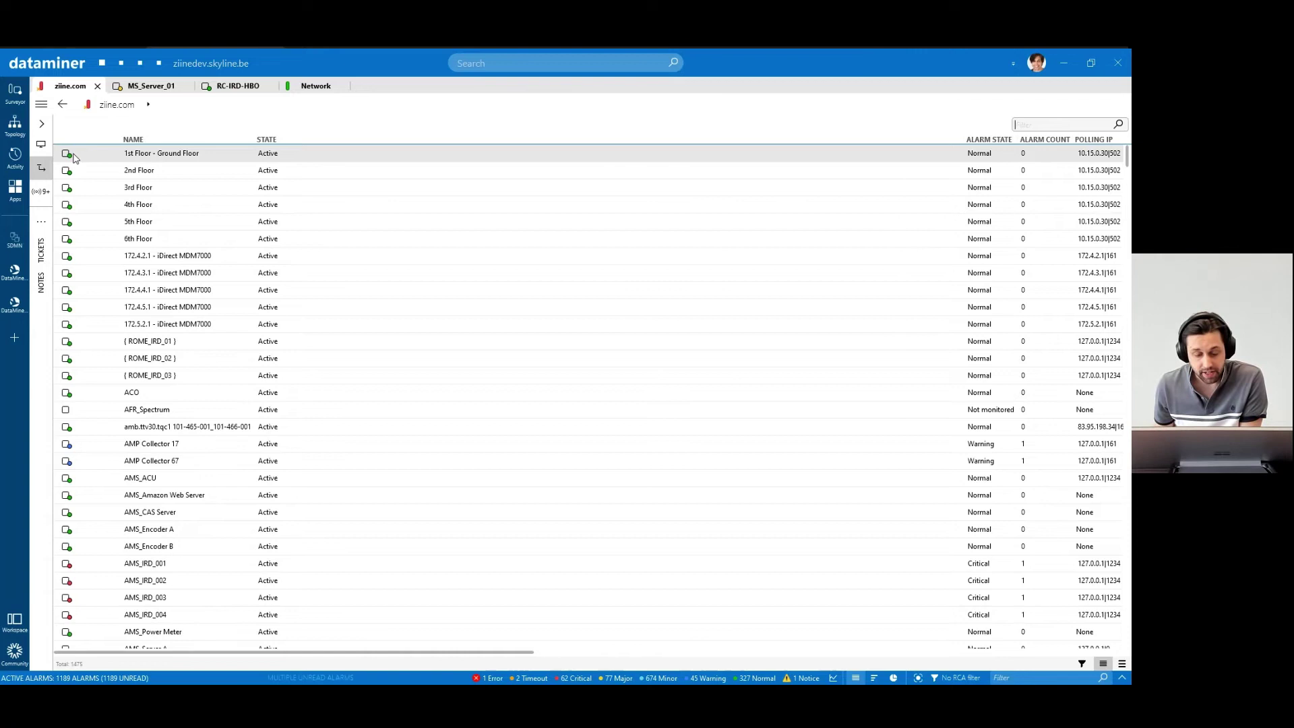
Filter the list on critical, major, minor and warning in turn, ending on 'spectrum' to show AFR_Spectrum.
type("critica")
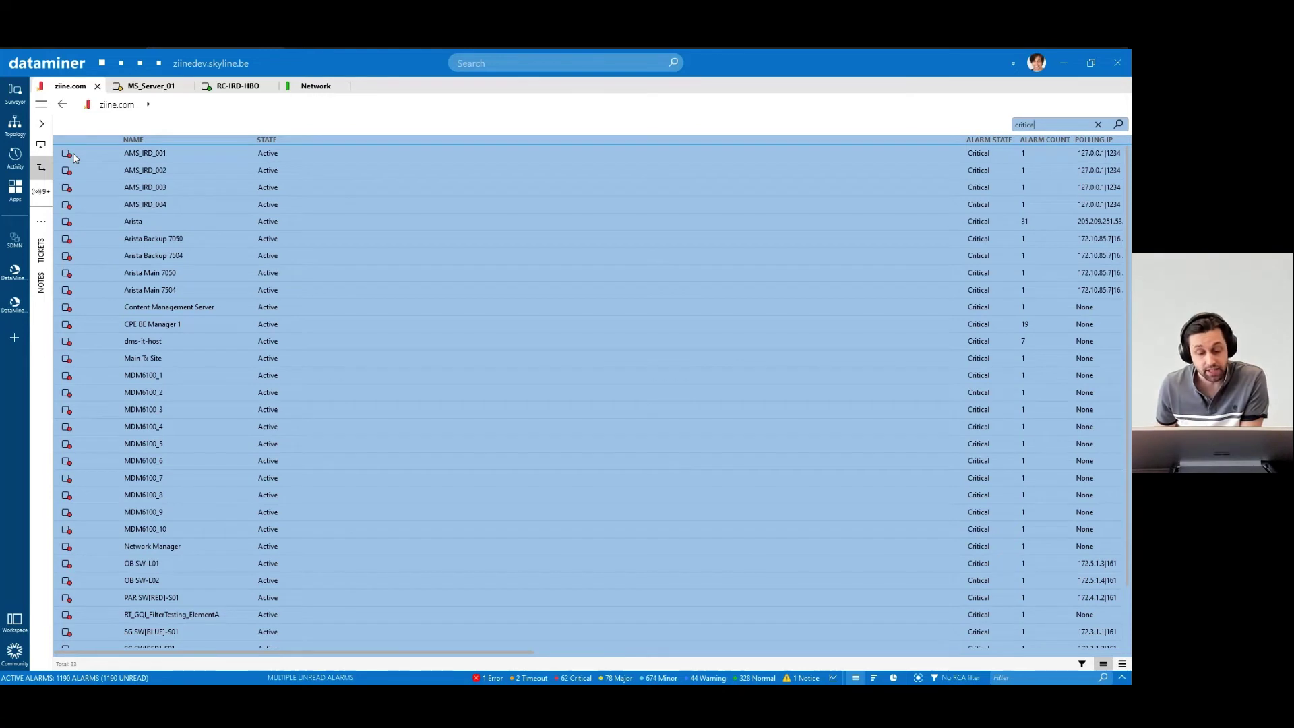
key("ctrl+a")
type("major")
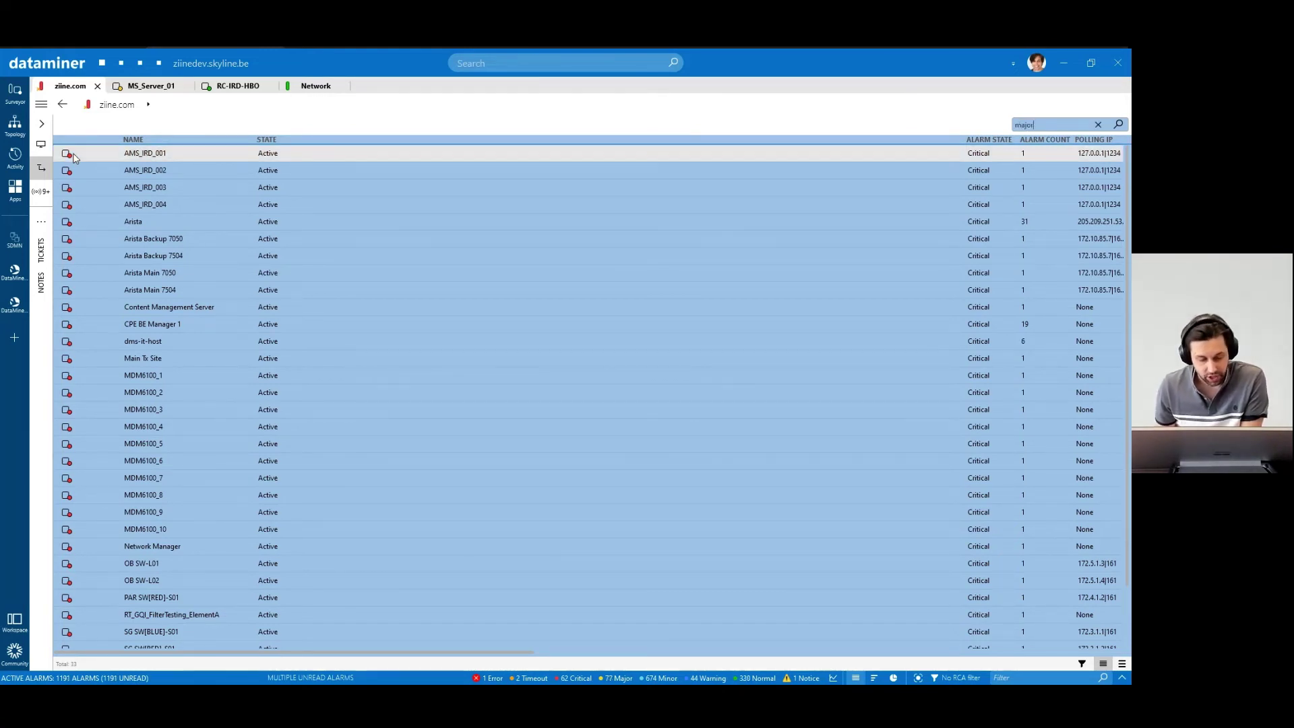
key("ctrl+a")
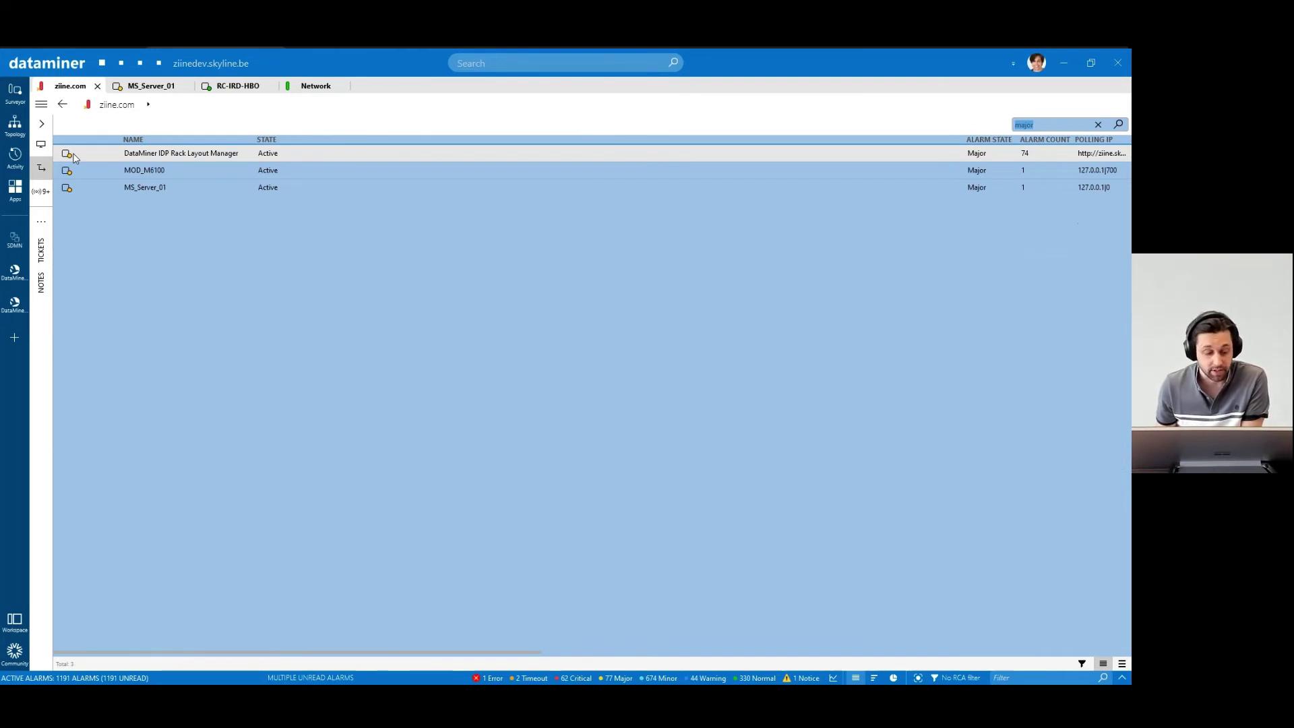
type("minor")
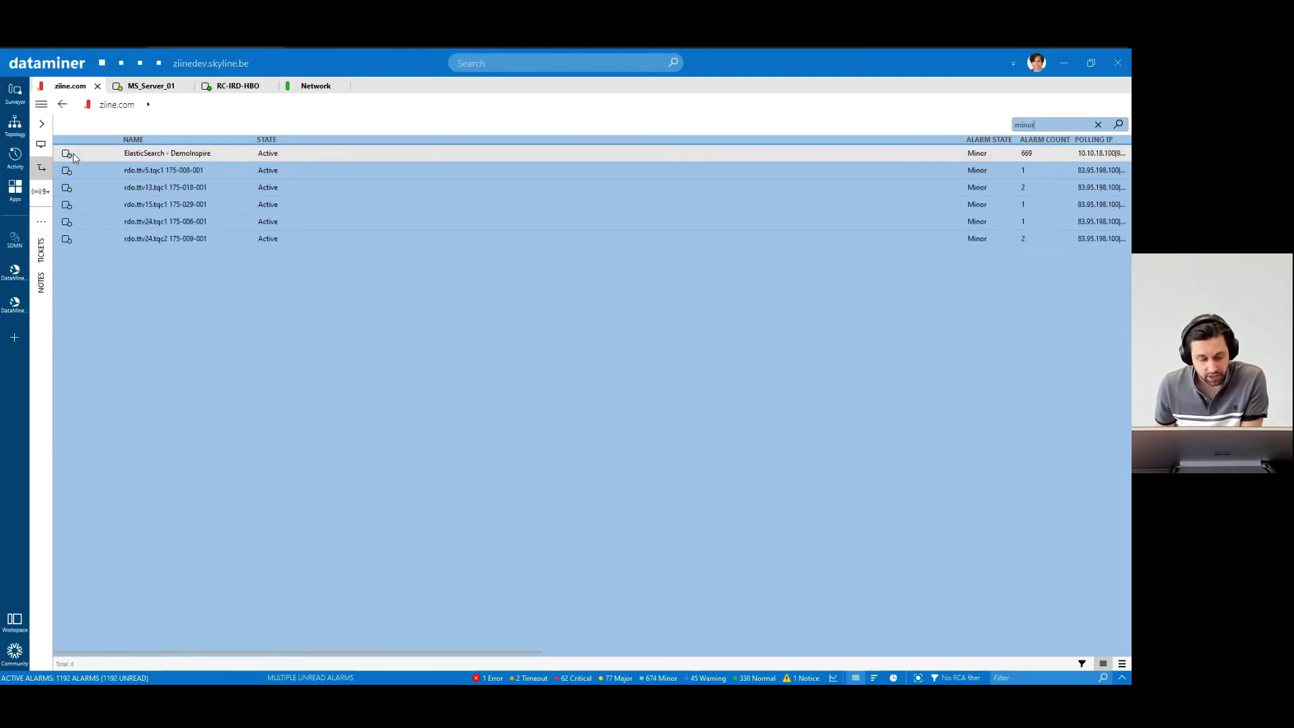
key("ctrl+a")
type("warning")
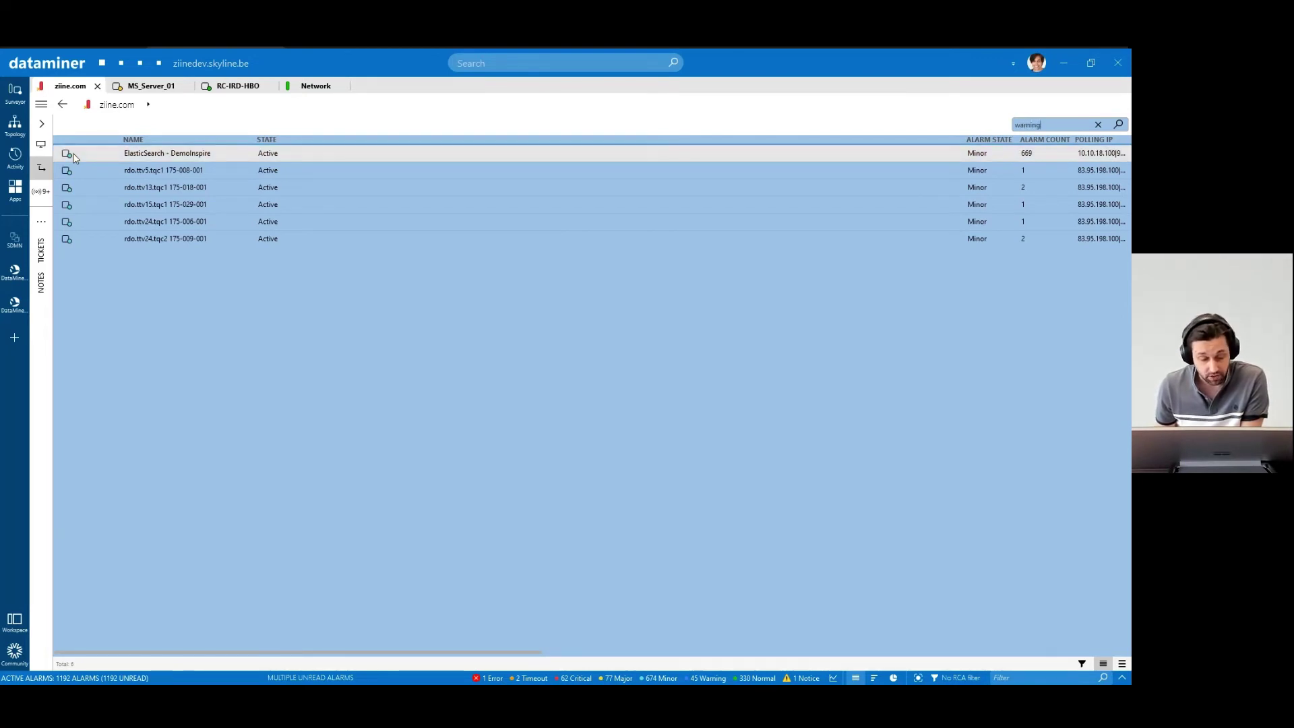
key("ctrl+a")
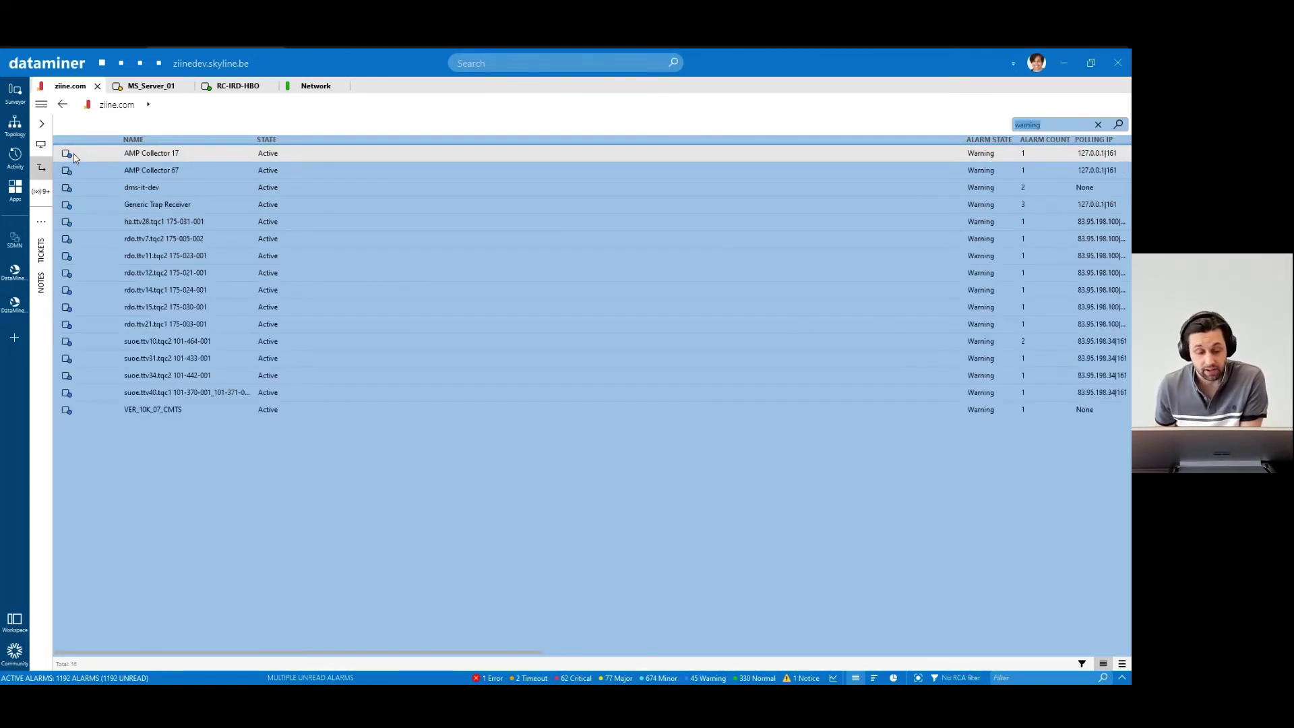
type("spectrum")
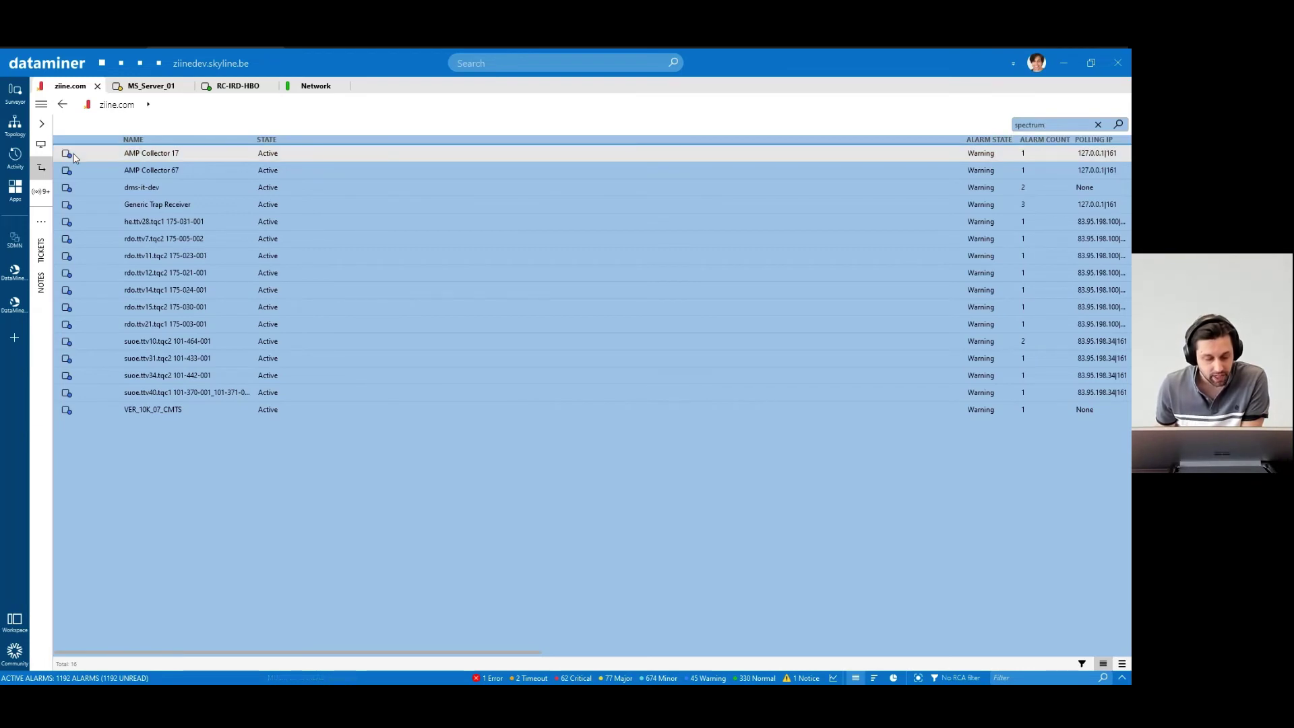
key("ctrl+a")
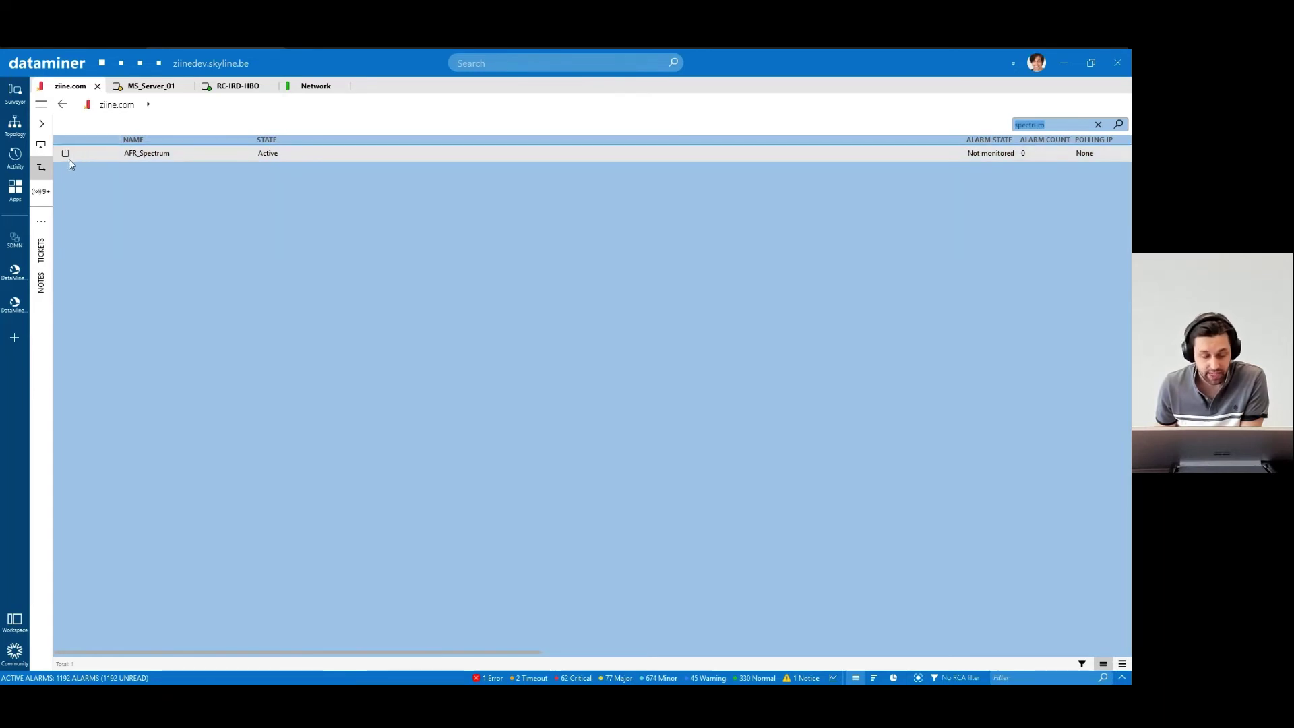
Filter the element list on 'ms server backup', 'paused', 'stopped', then 'masked' in turn.
type("ms")
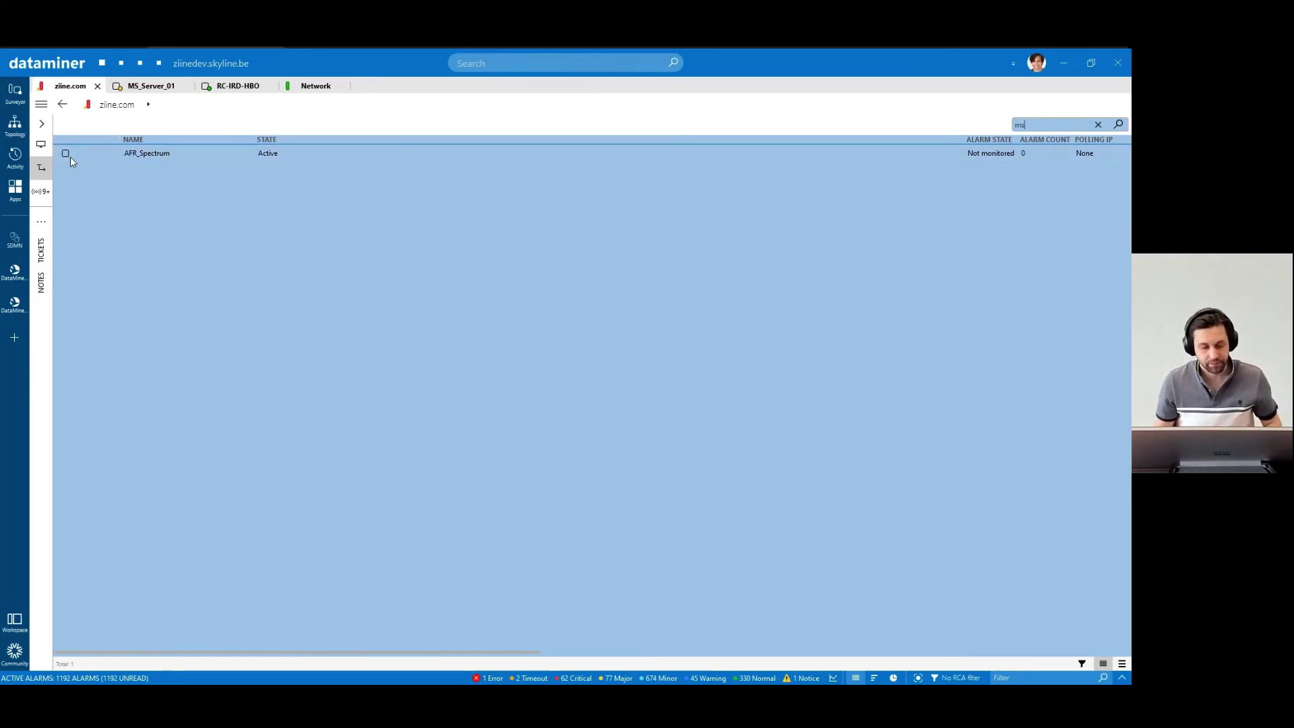
type(" server backup")
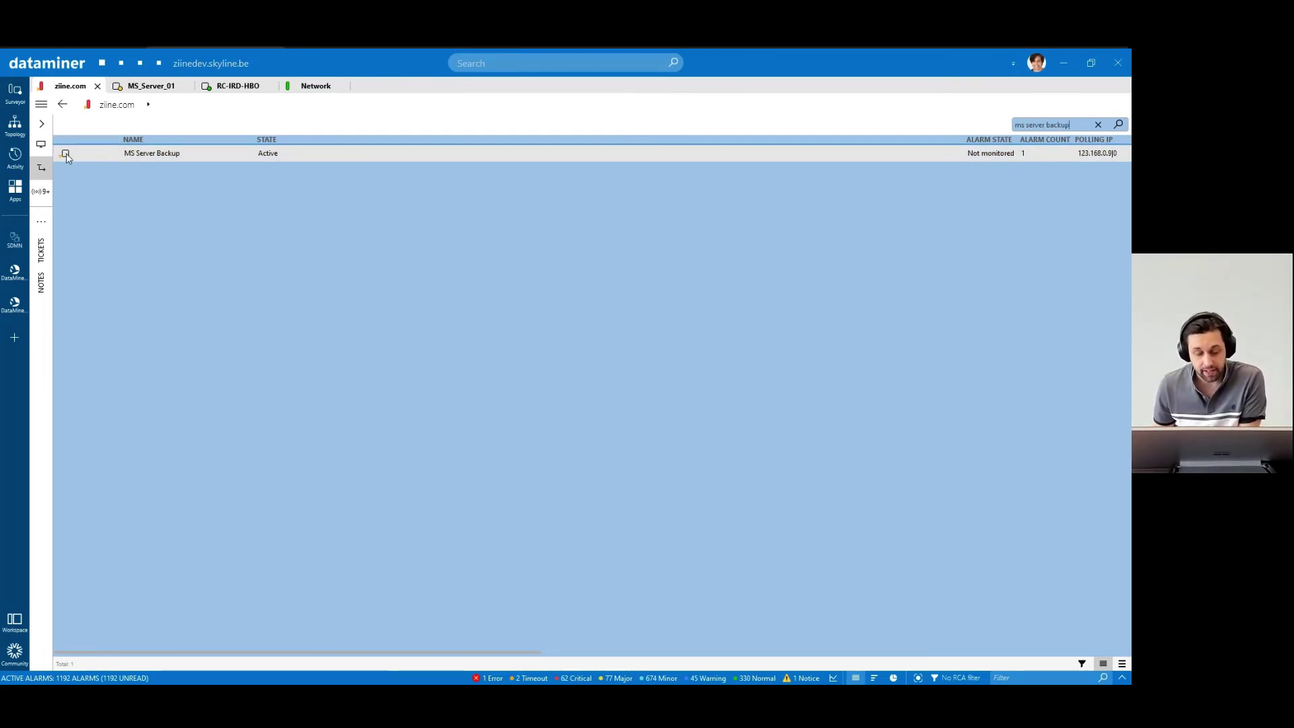
key("ctrl+a")
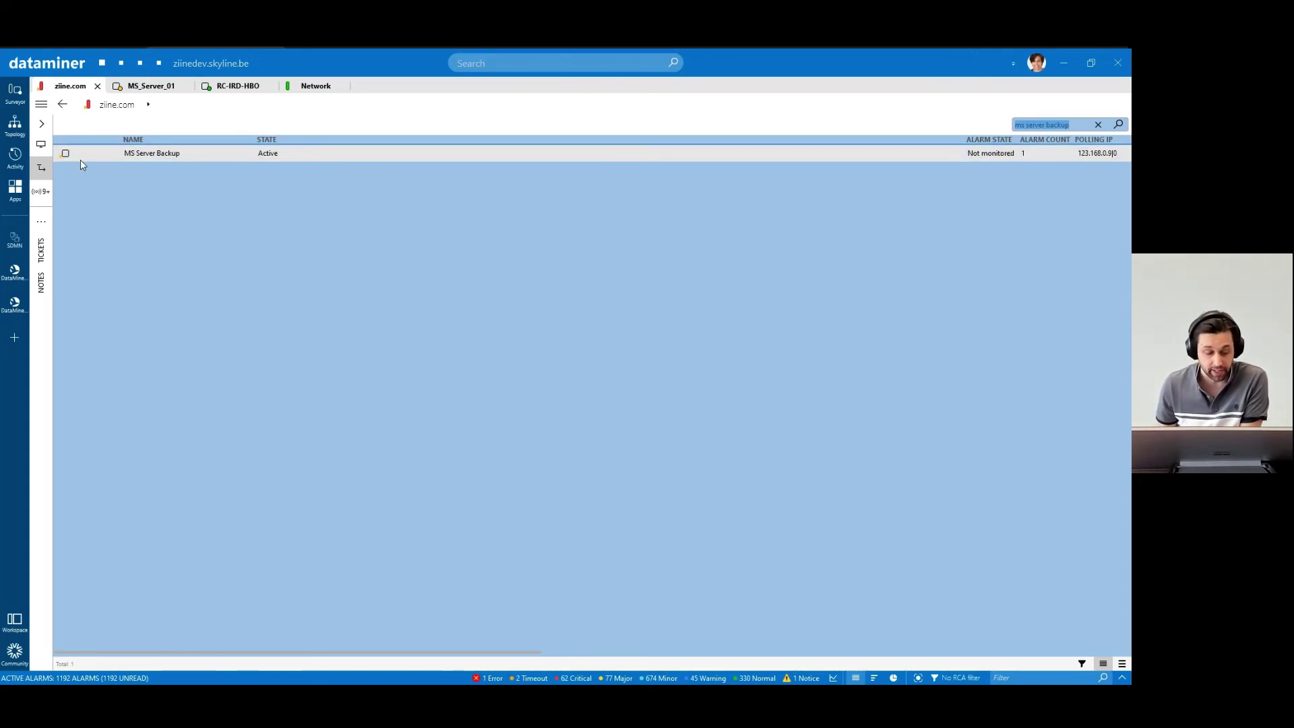
type("paused")
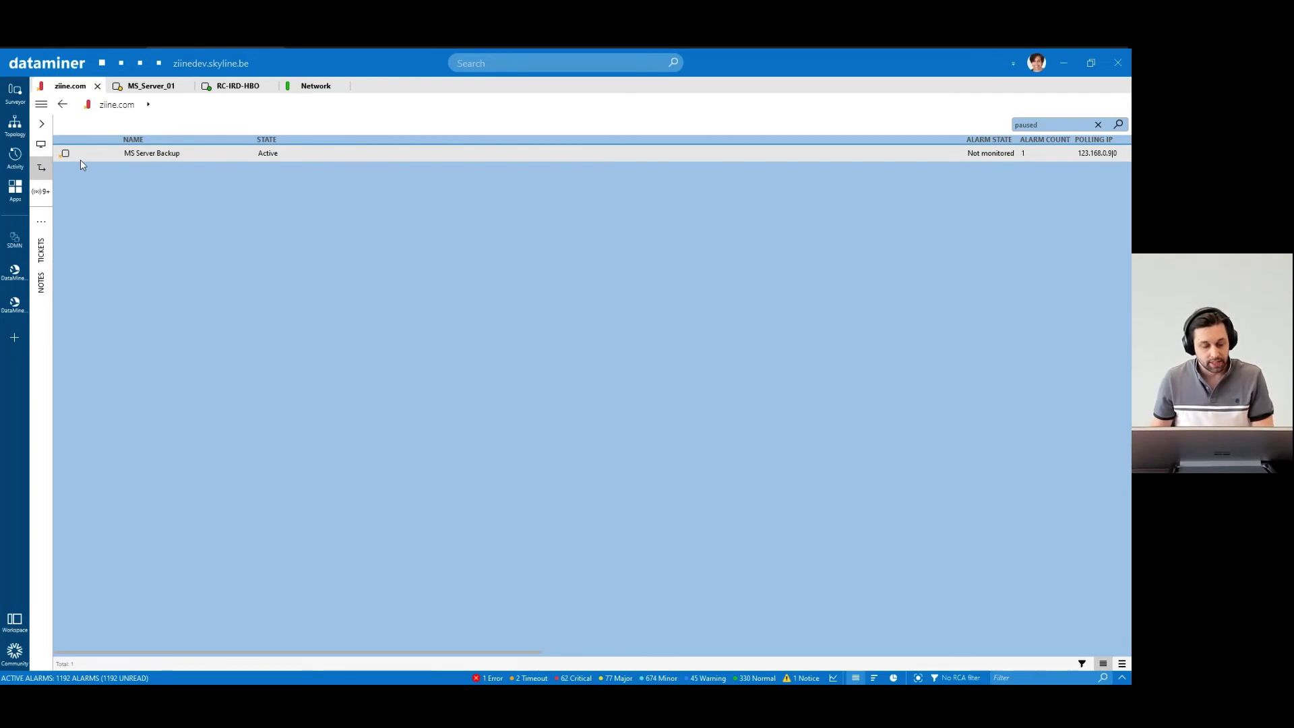
key("Return")
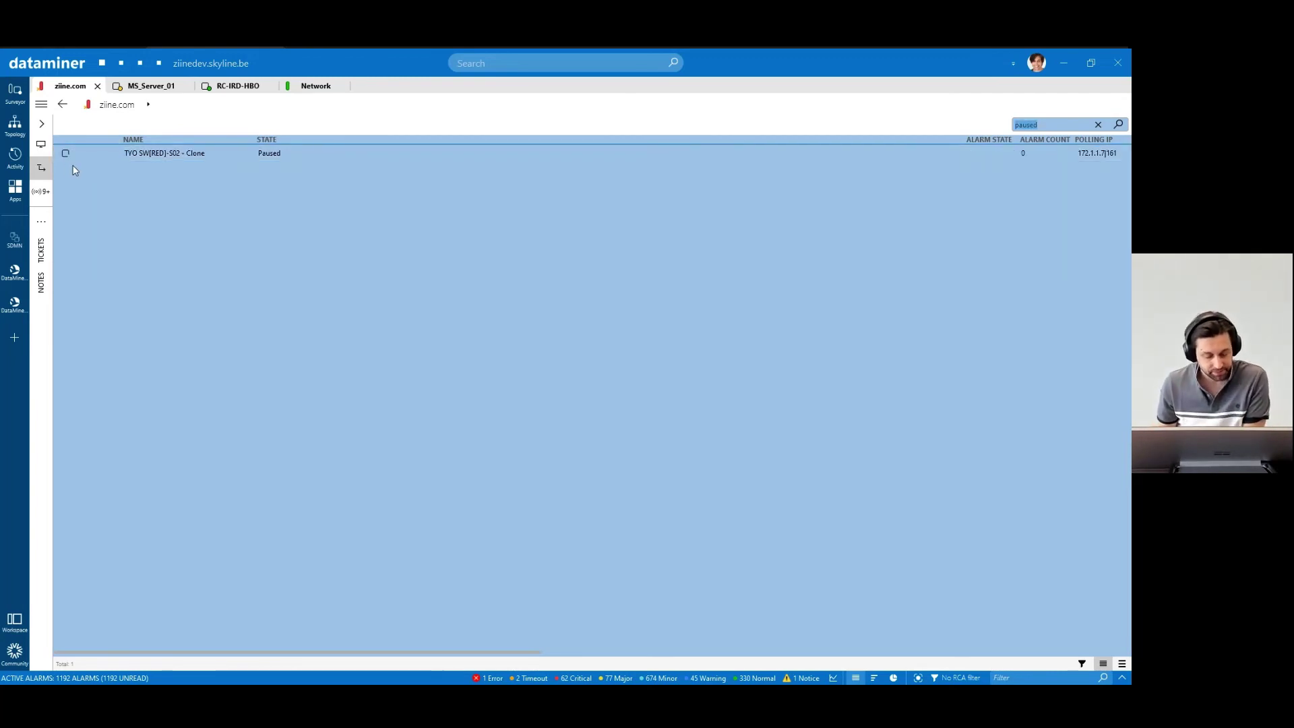
type("stopped")
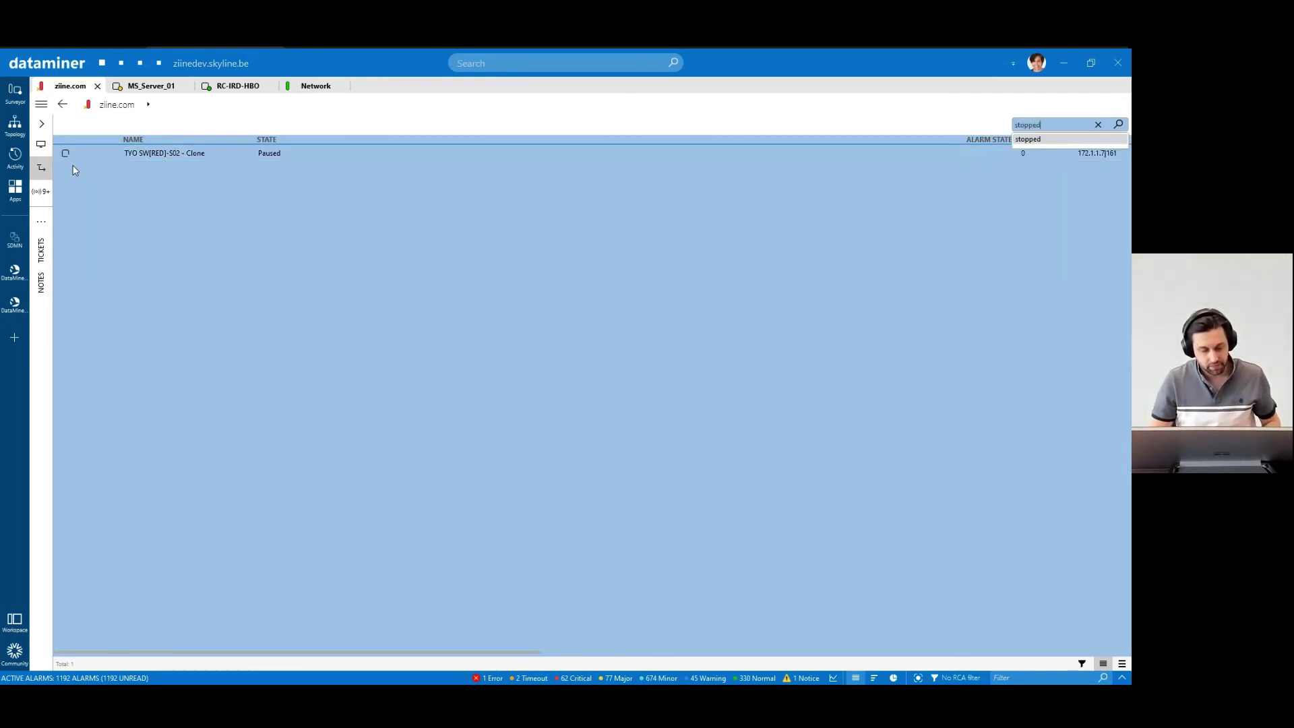
key("Return")
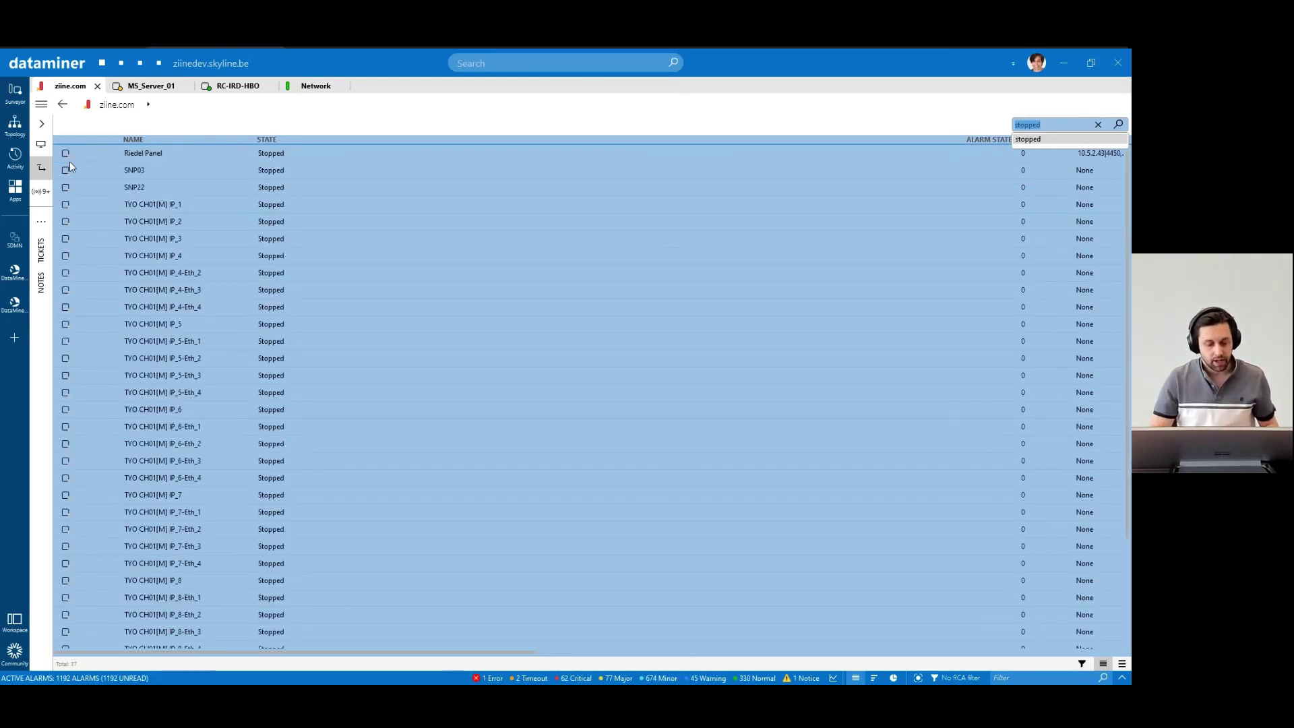
type("masked")
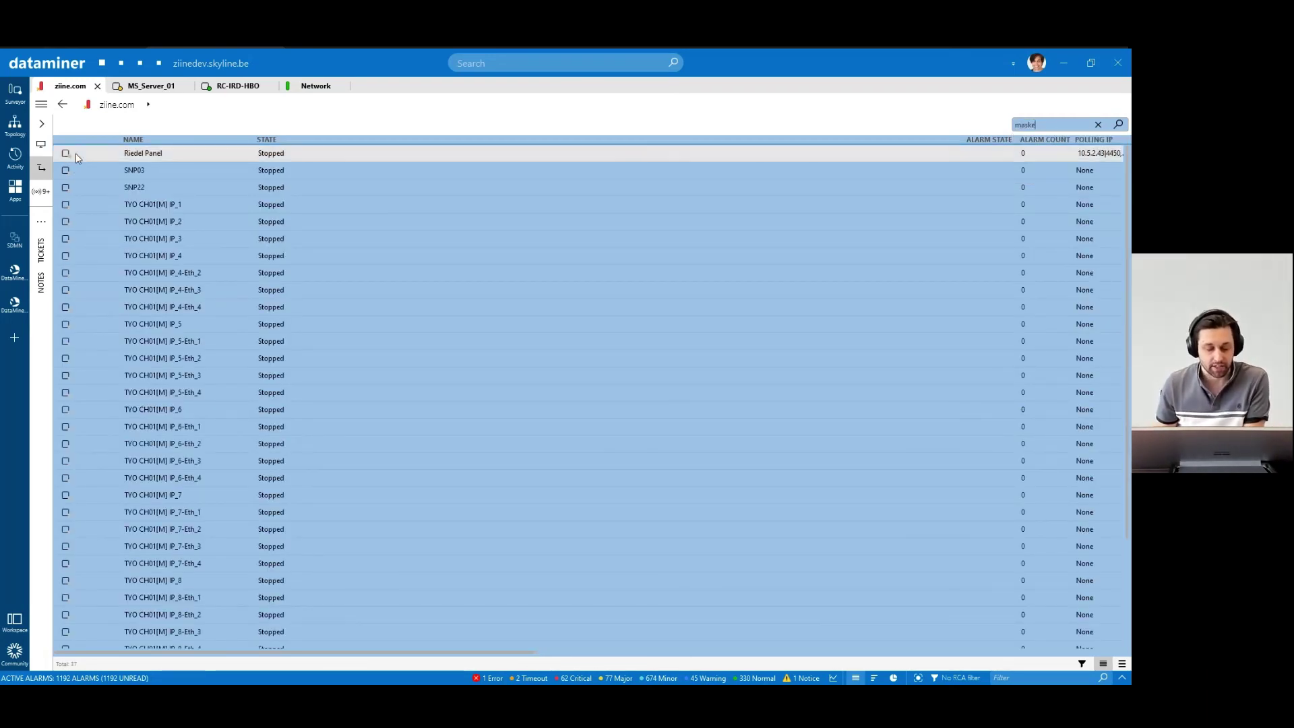